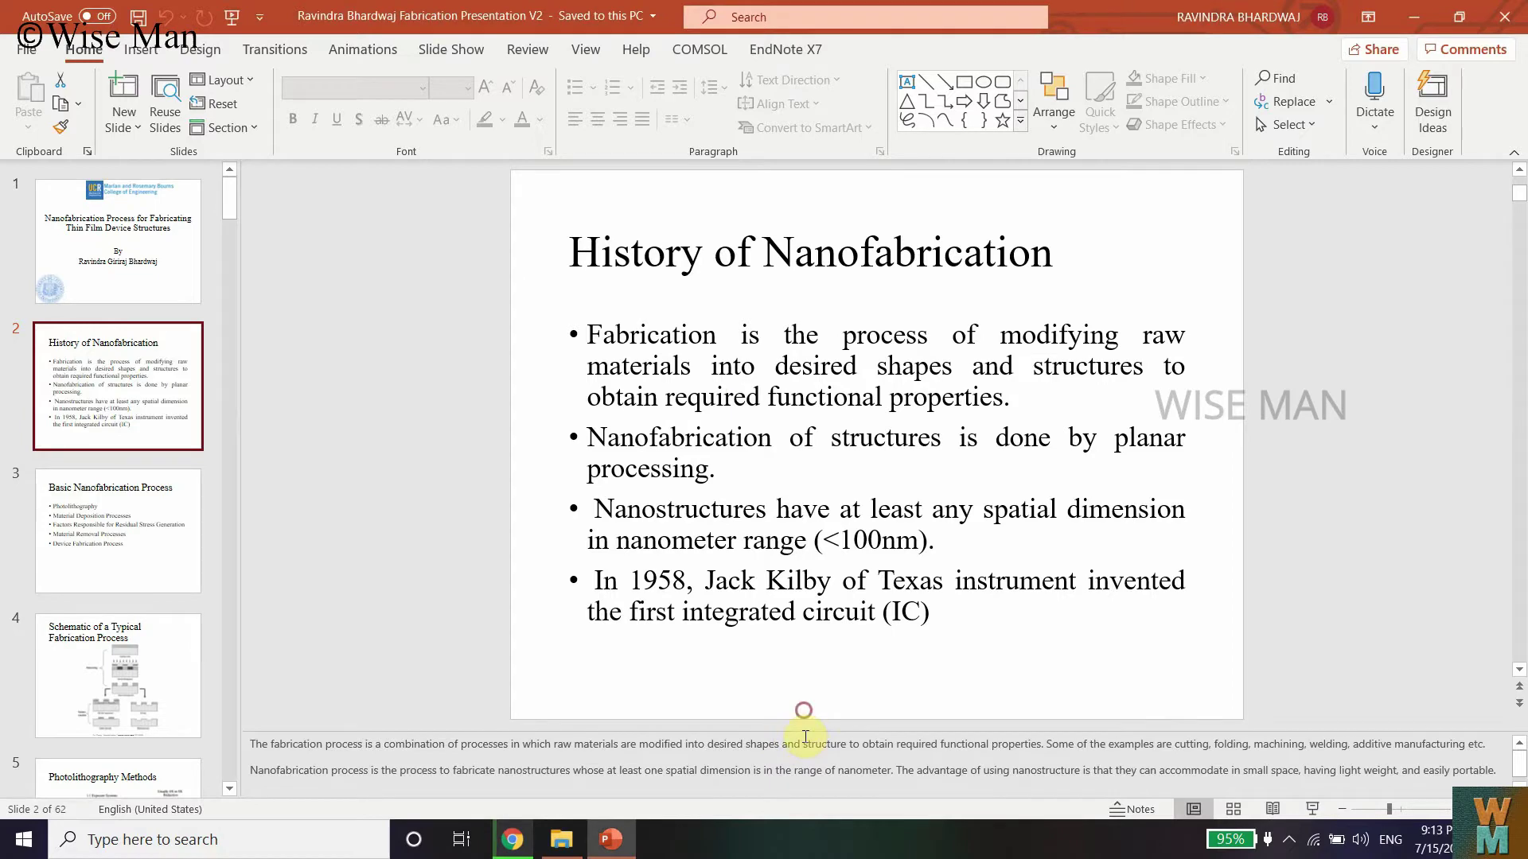
- Enlarge the notes pane and read the speaker notes of slides 3 and 4
left_click_drag(804, 730, 805, 634)
left_click(166, 515)
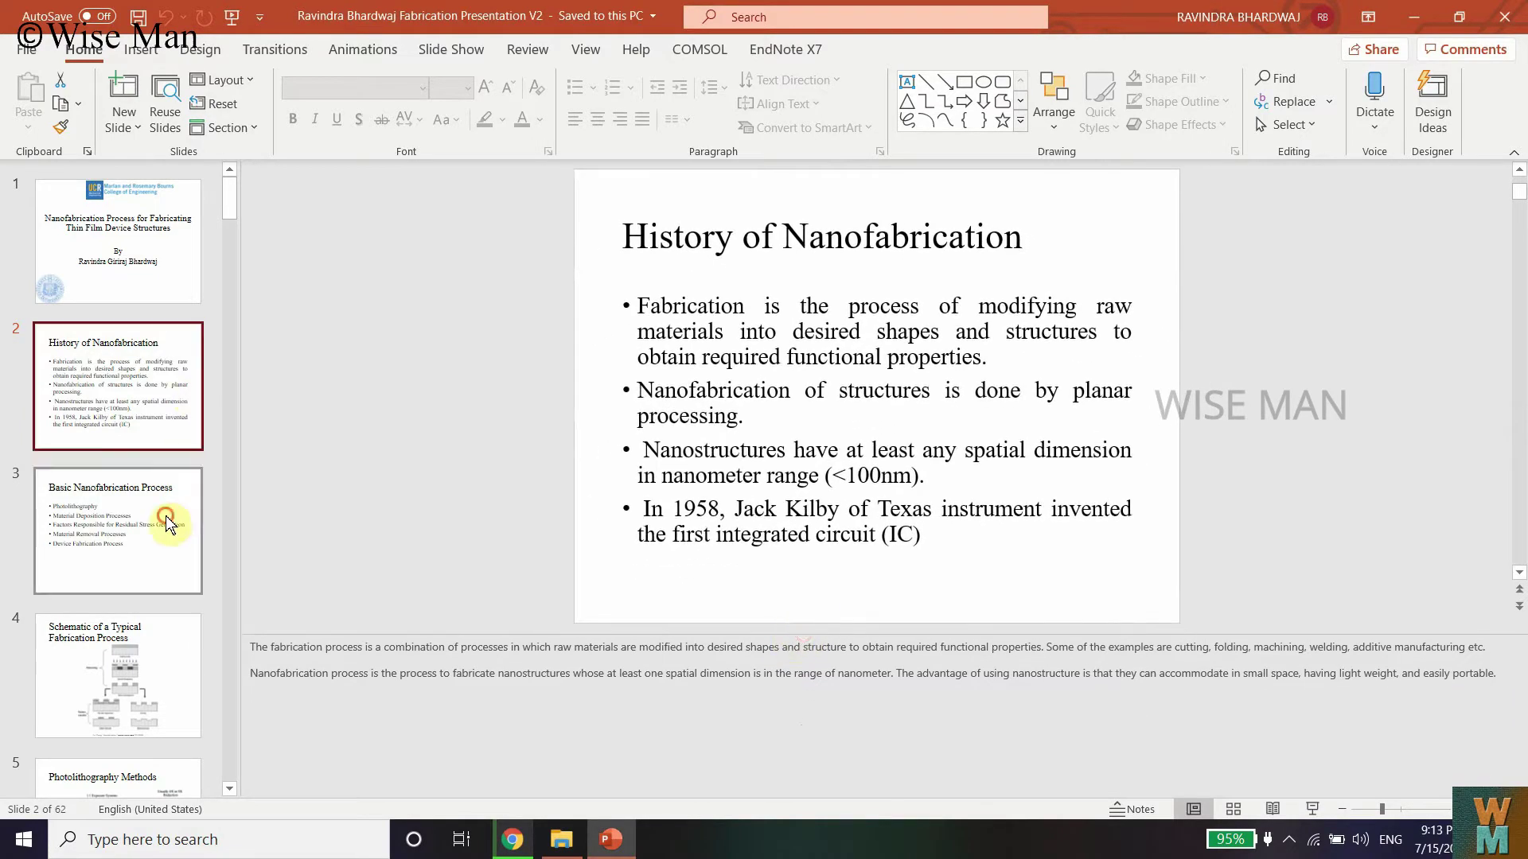
left_click(141, 673)
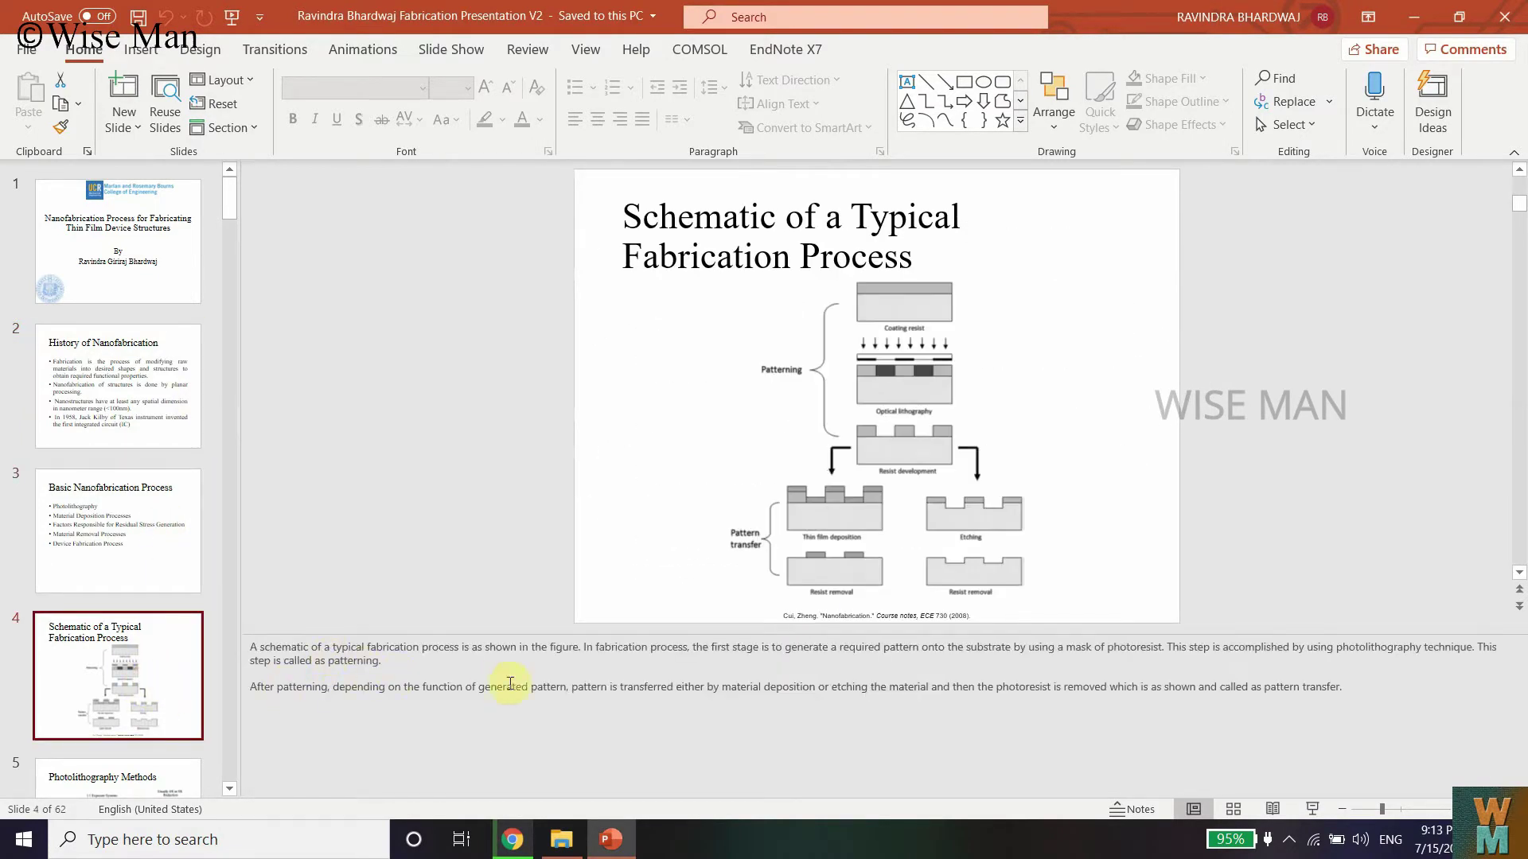
left_click_drag(1379, 689, 251, 646)
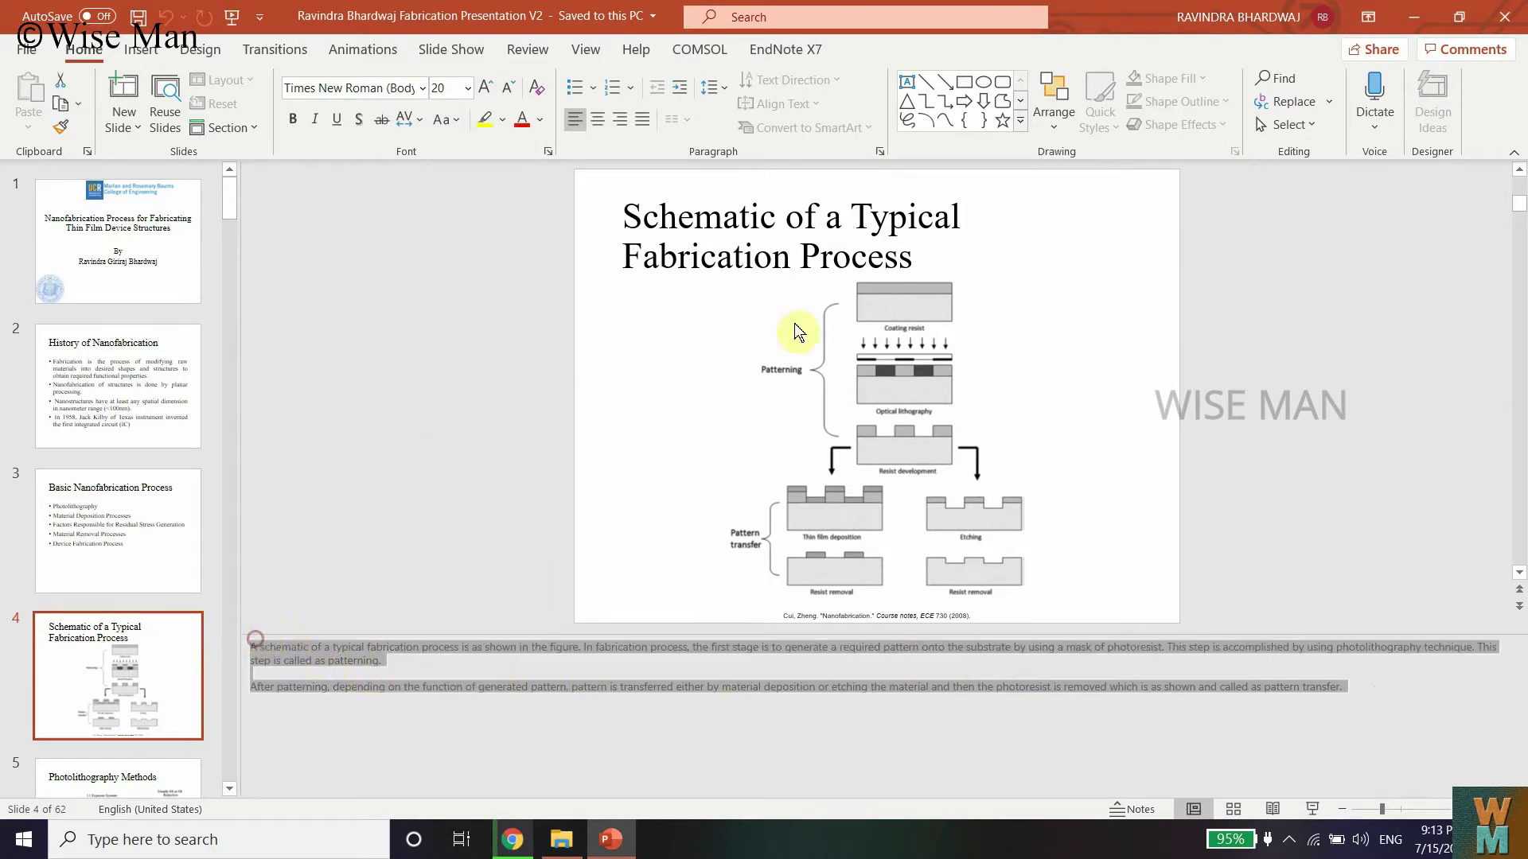
left_click(904, 728)
- Read the speaker notes of slide 5 and slide 6, Single Slit Diffraction
left_click(127, 660)
scroll(131, 656, "down", 2)
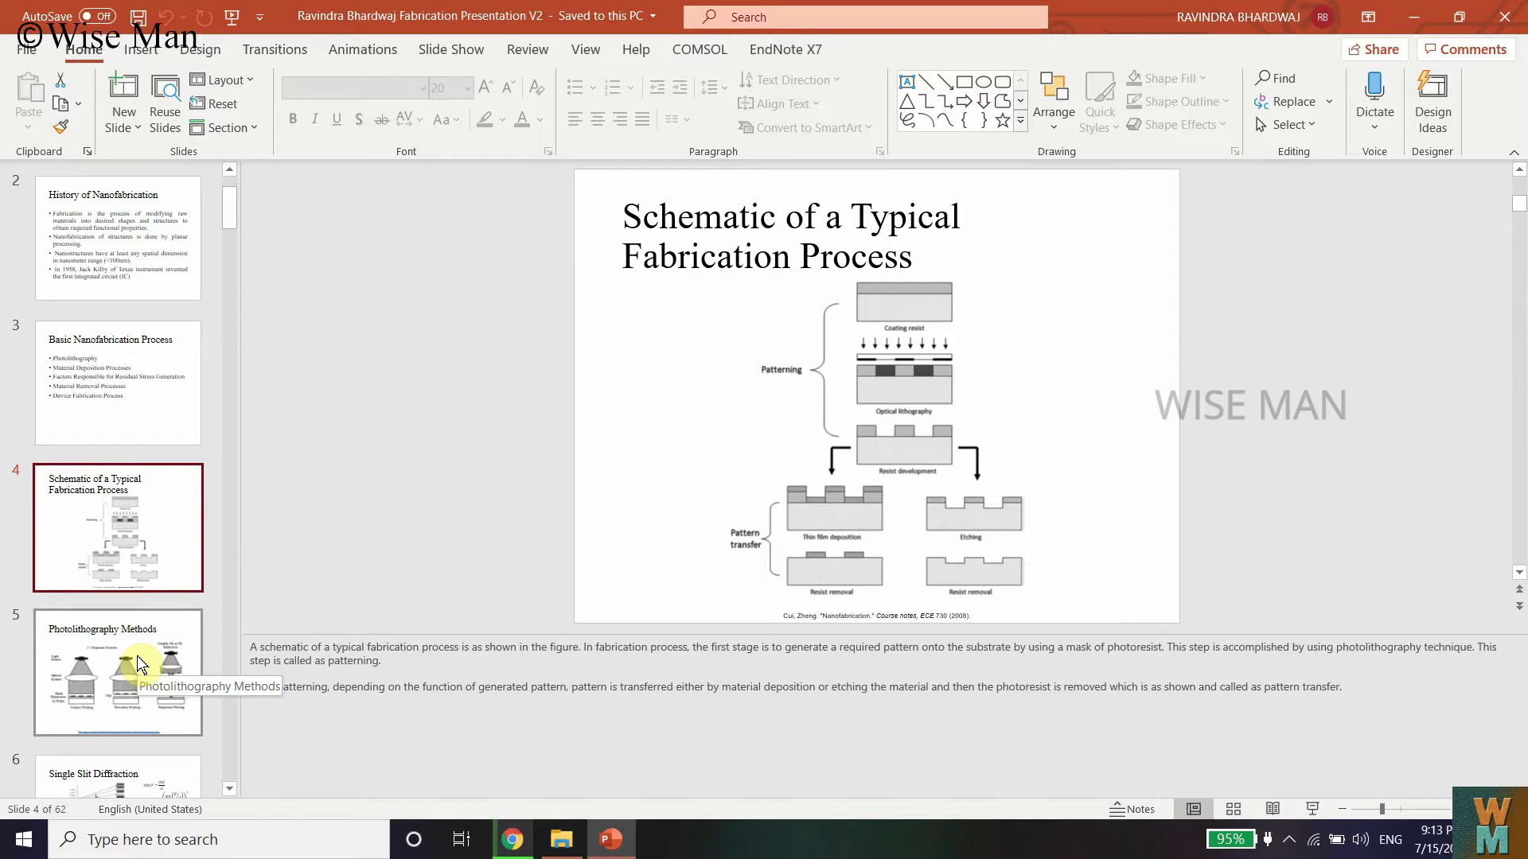
left_click(136, 663)
left_click(432, 691)
scroll(435, 698, "down", 3)
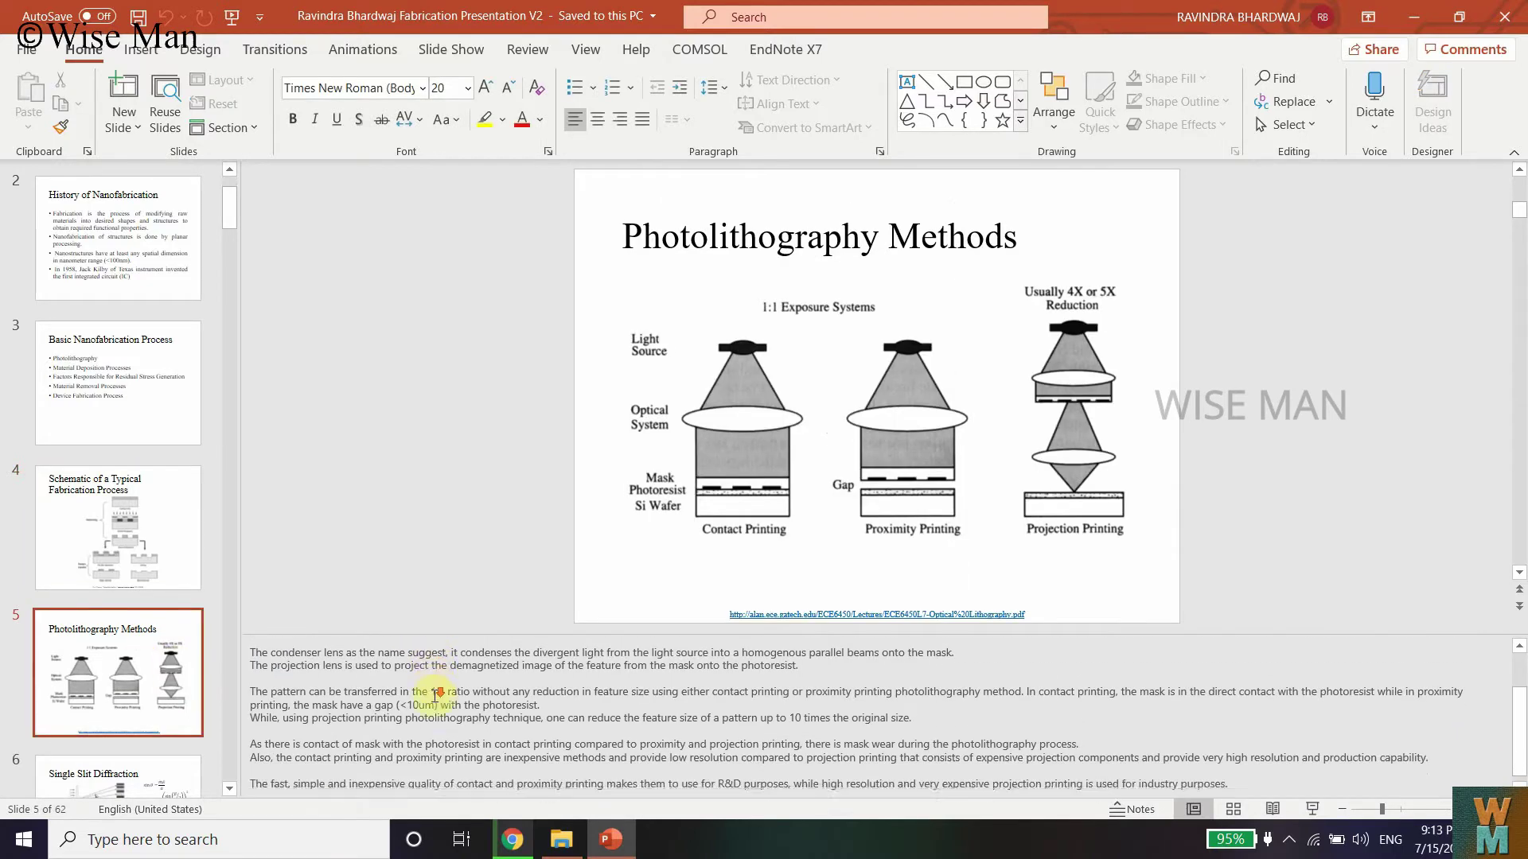
key("ctrl+Home")
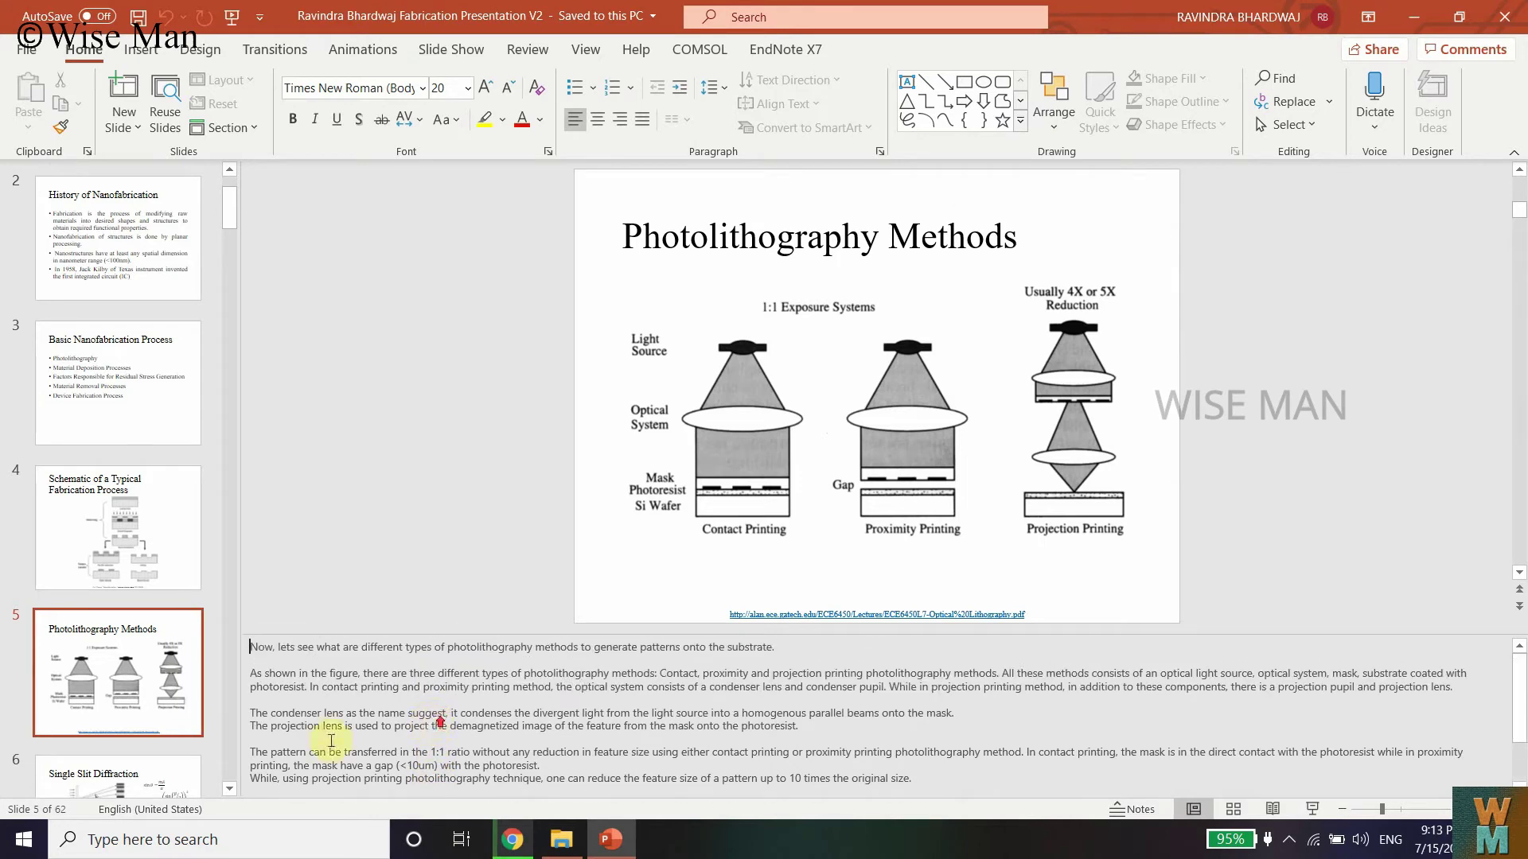
left_click(137, 786)
left_click(342, 732)
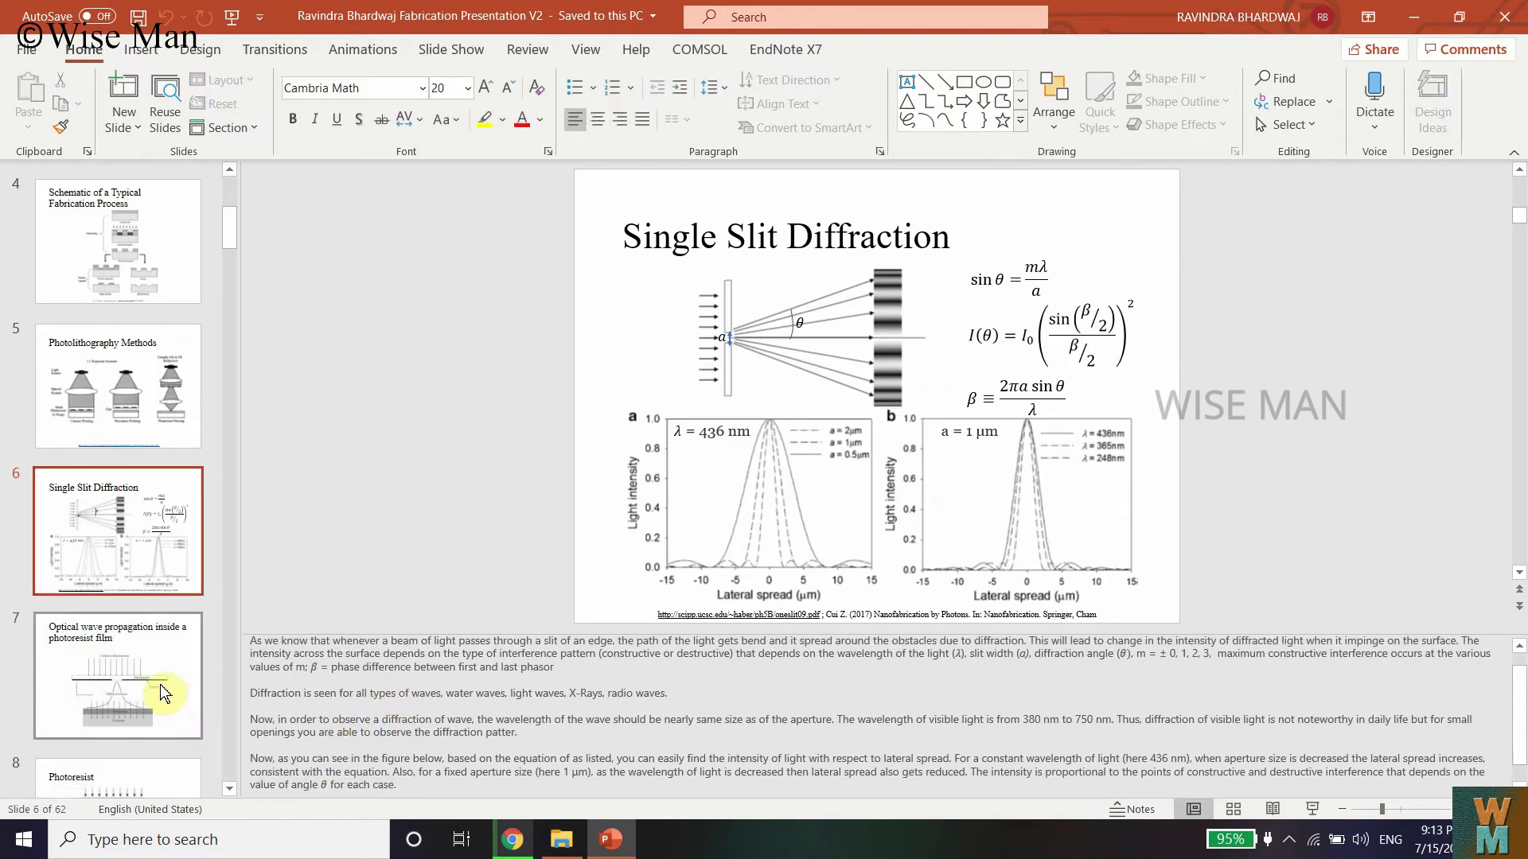
key("ctrl+Home")
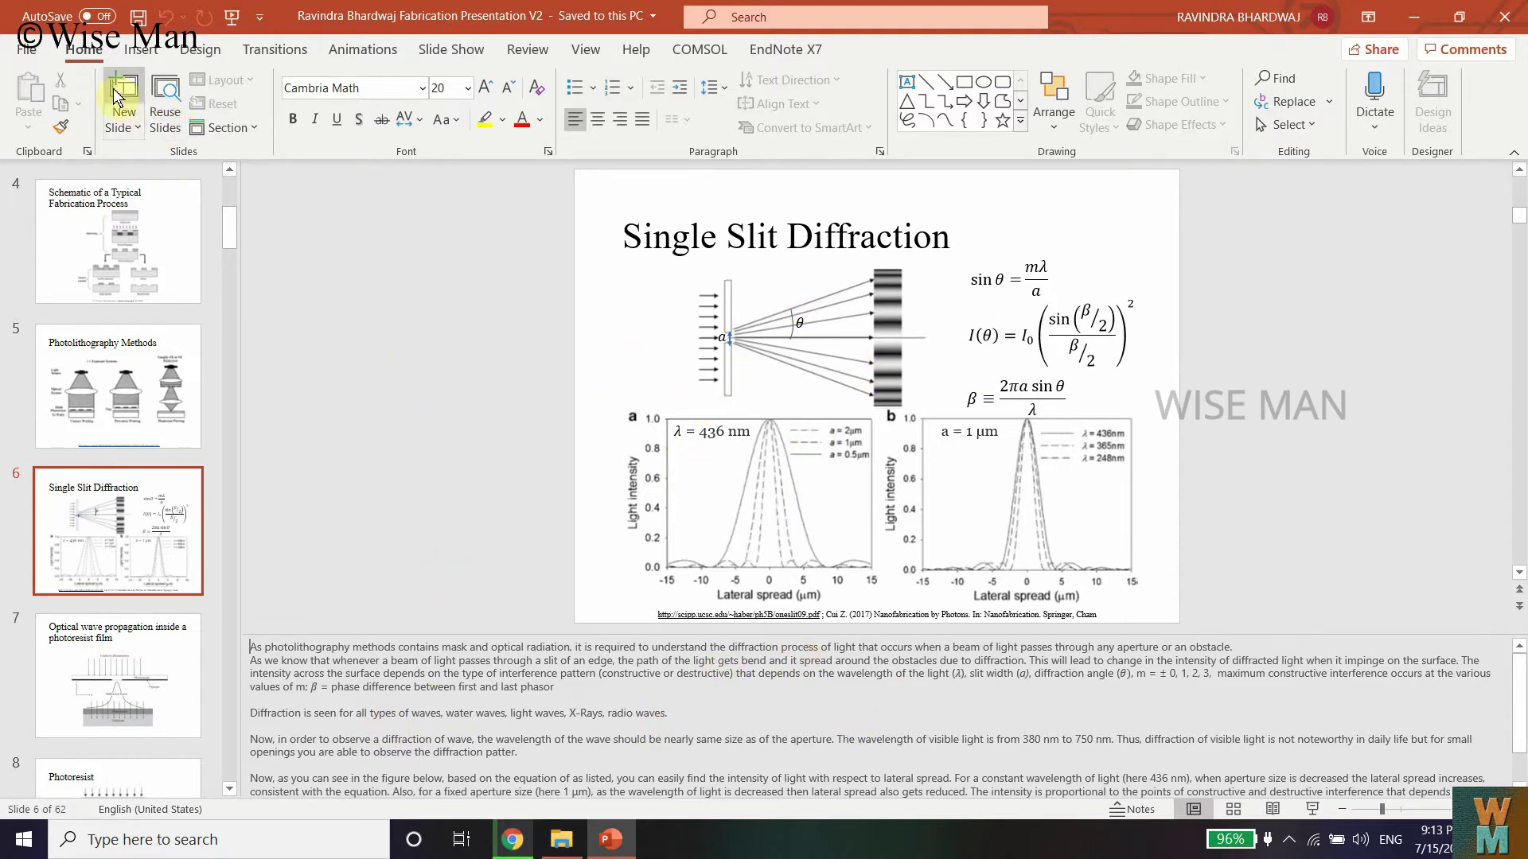
- Open Print with Microsoft Print to PDF and review the slide-range and layout choices
left_click(31, 55)
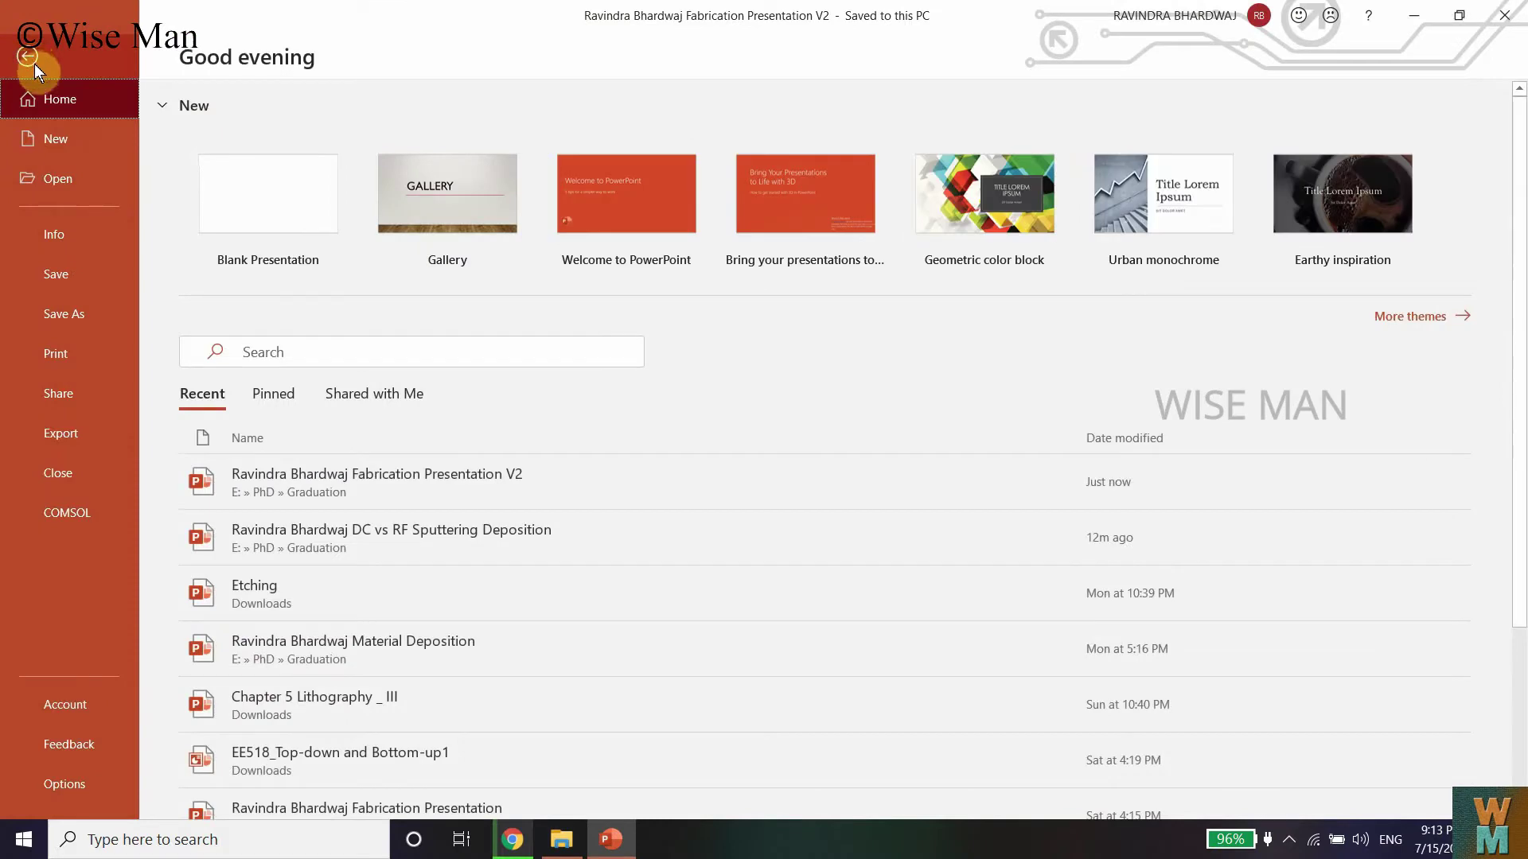
left_click(76, 358)
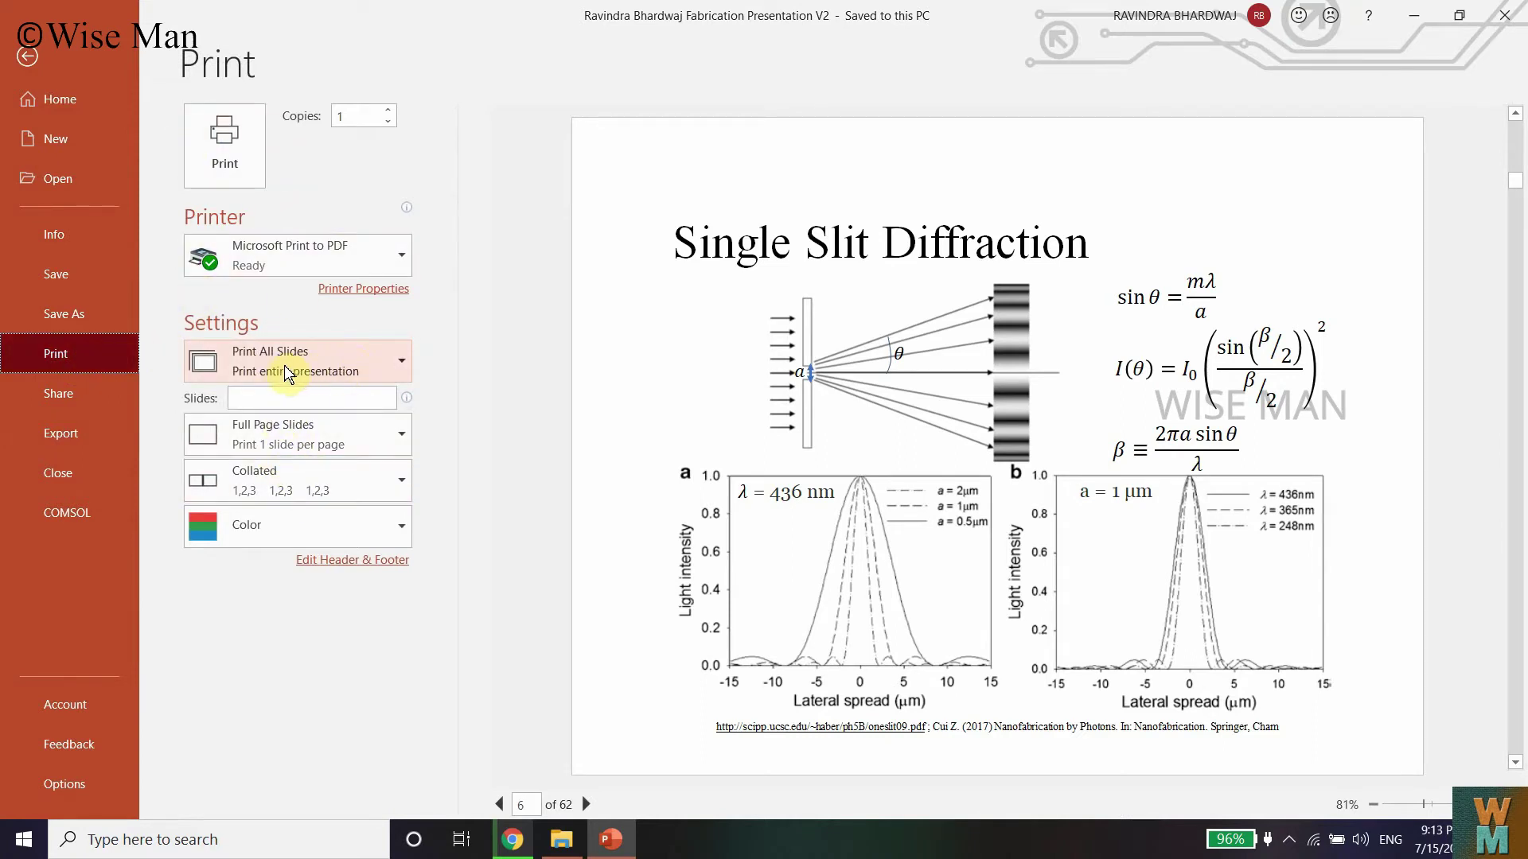
left_click(288, 366)
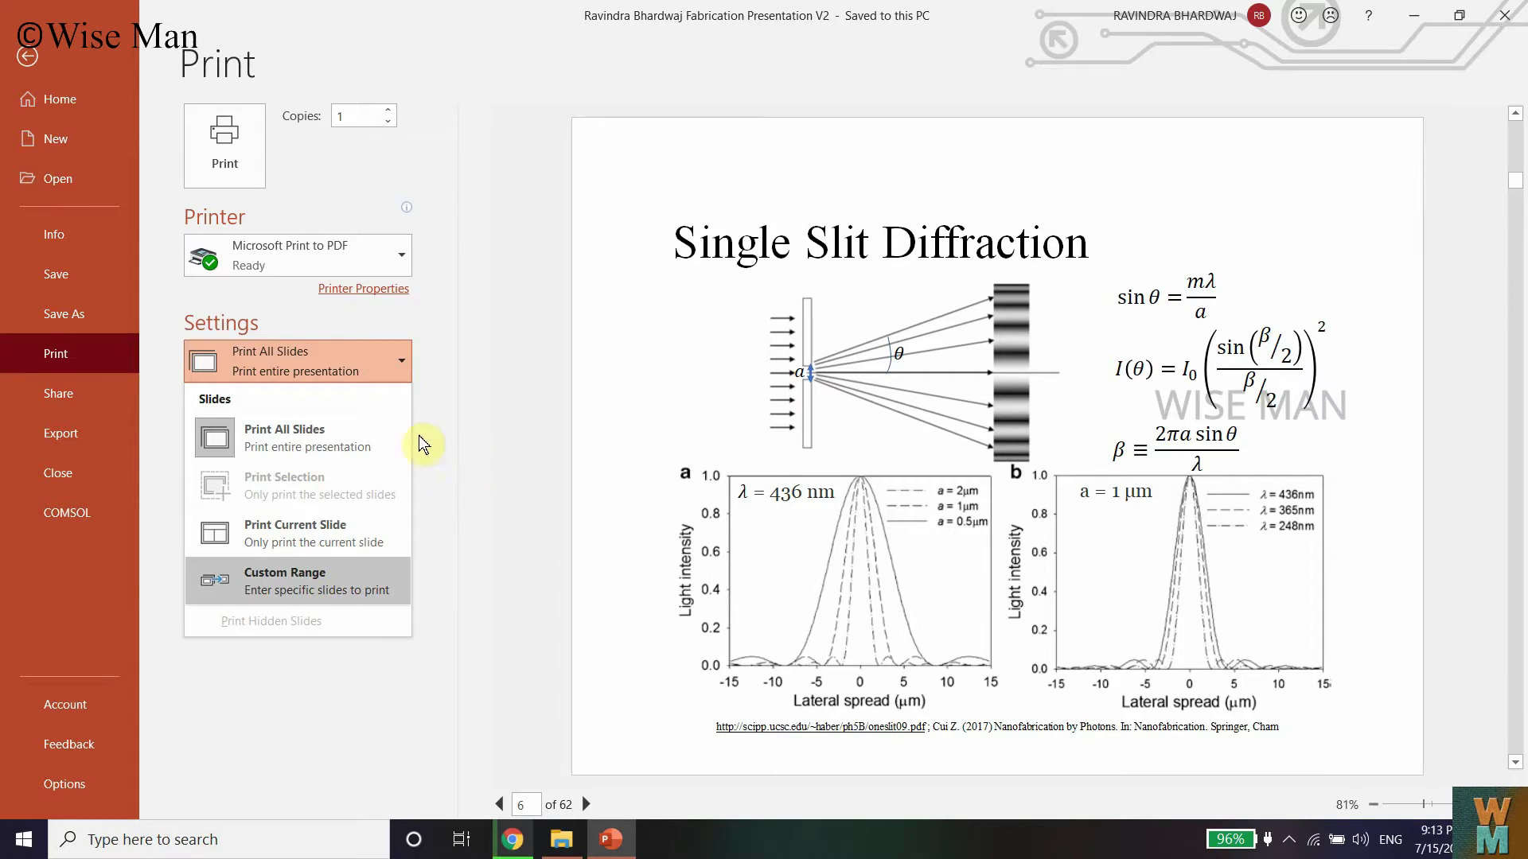
left_click(430, 379)
left_click(348, 450)
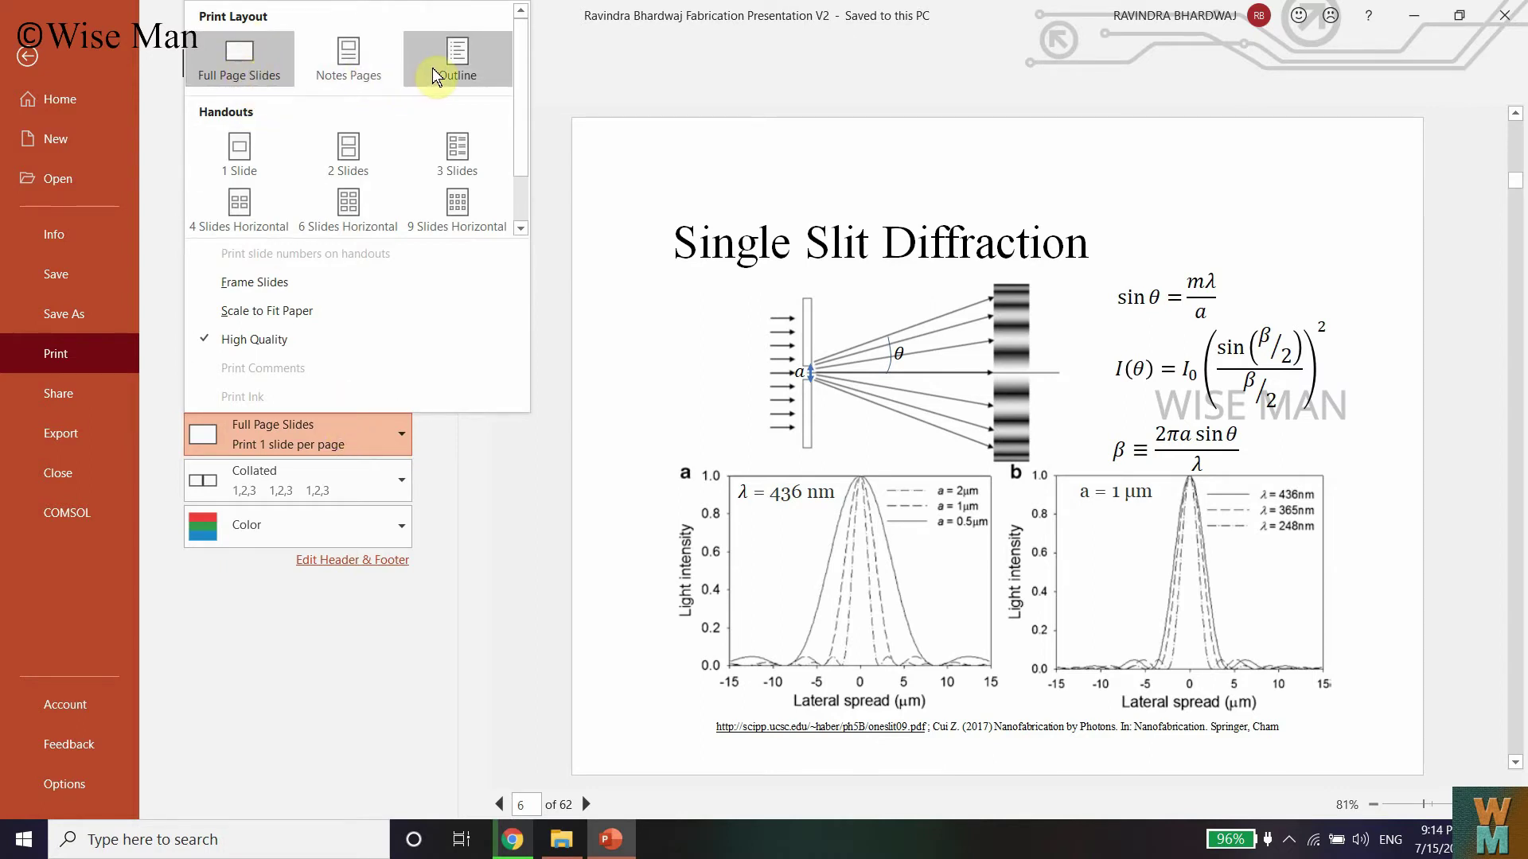
- Choose the Notes Pages layout and browse the 88-page notes preview
left_click(366, 65)
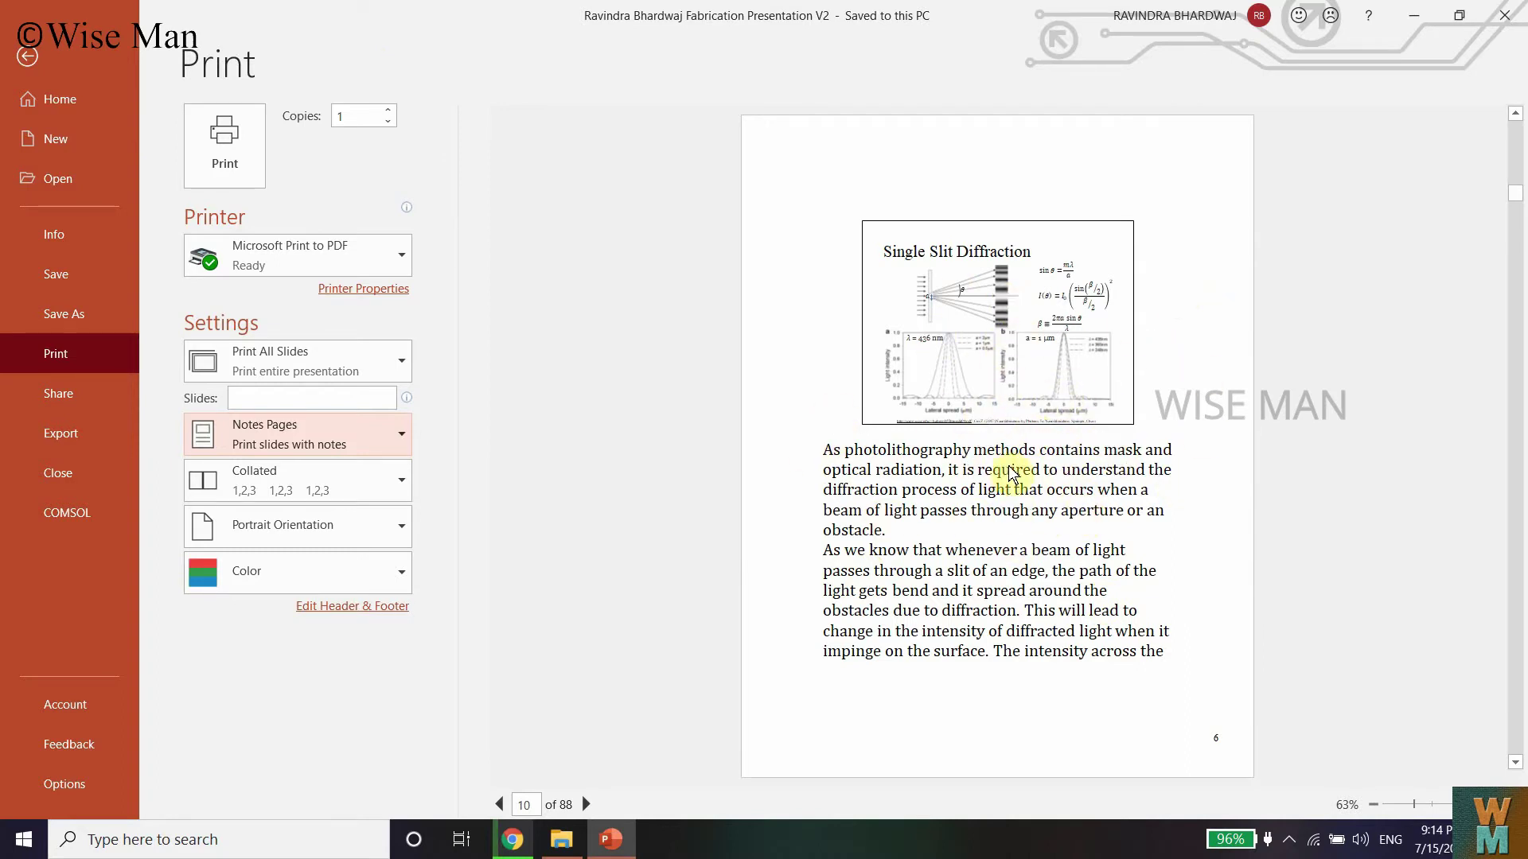
scroll(1011, 473, "up", 1)
scroll(1504, 154, "up", 1)
scroll(1215, 351, "up", 1)
scroll(1215, 350, "up", 6)
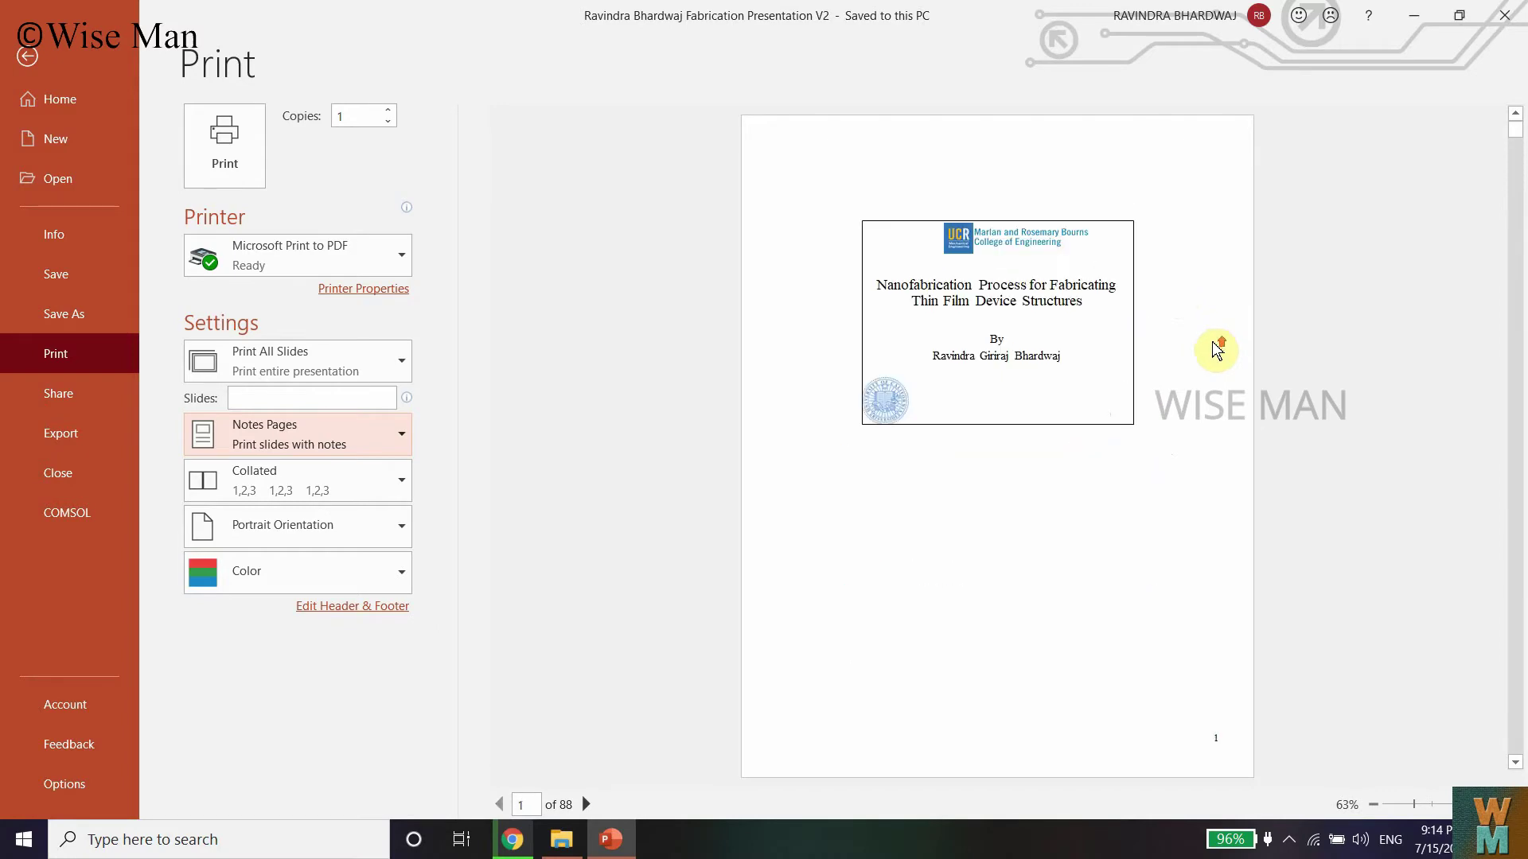
scroll(1215, 353, "down", 1)
scroll(979, 454, "down", 3)
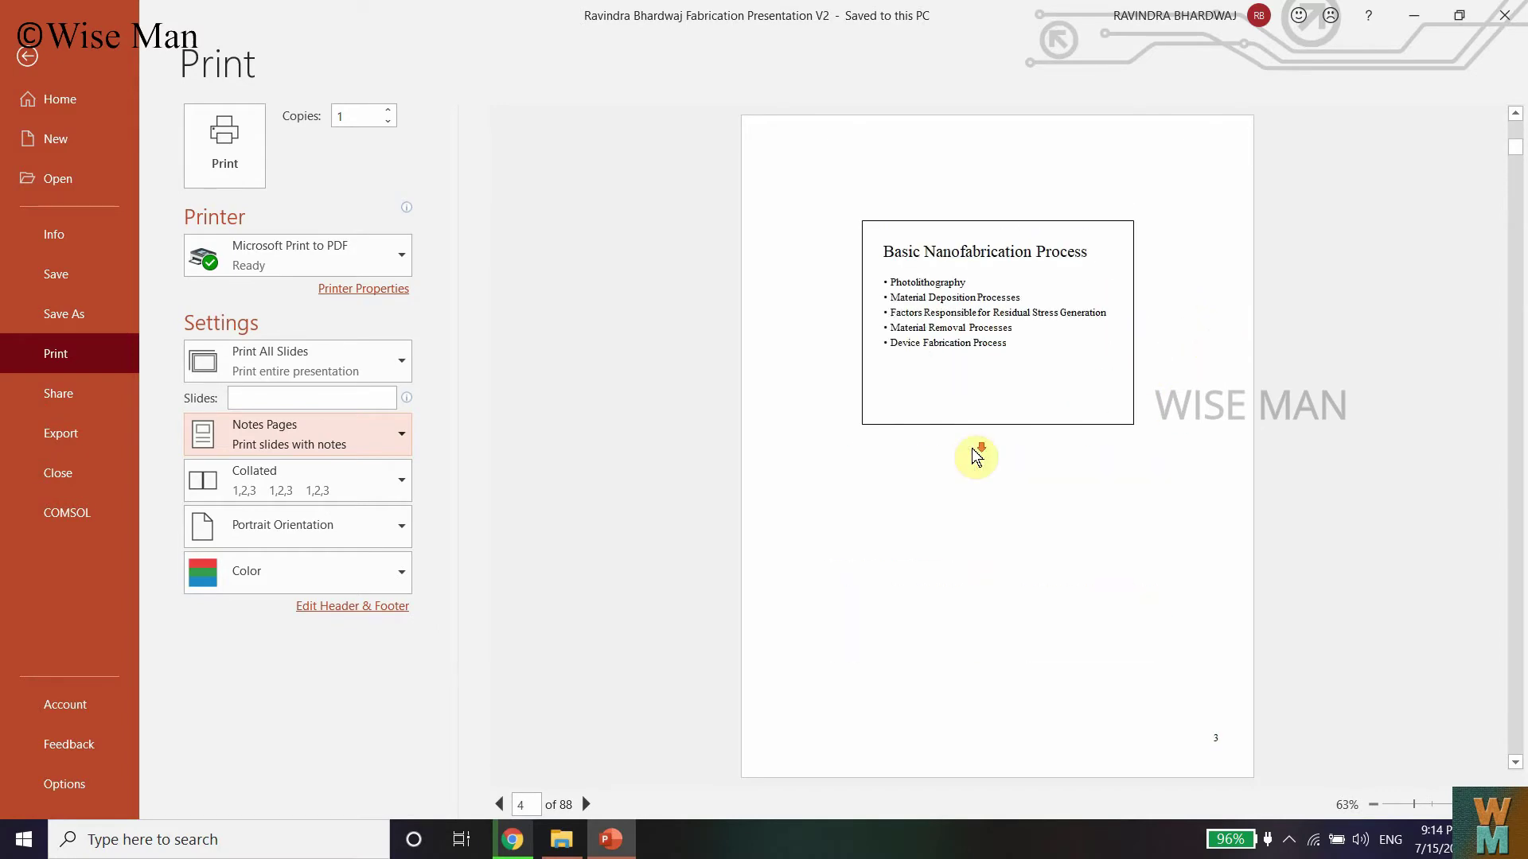
scroll(977, 453, "down", 2)
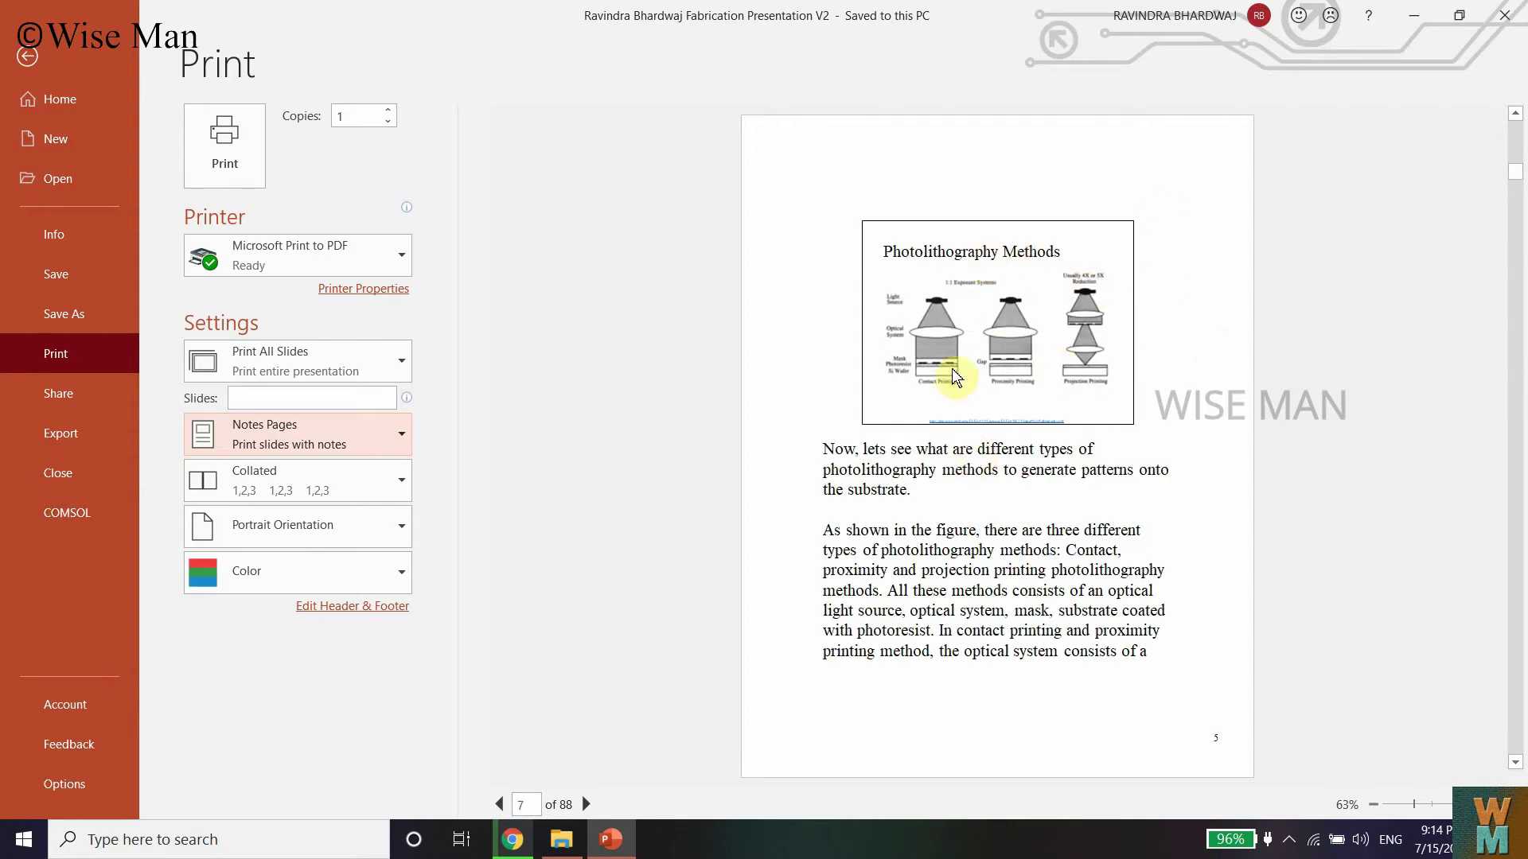
scroll(915, 539, "down", 3)
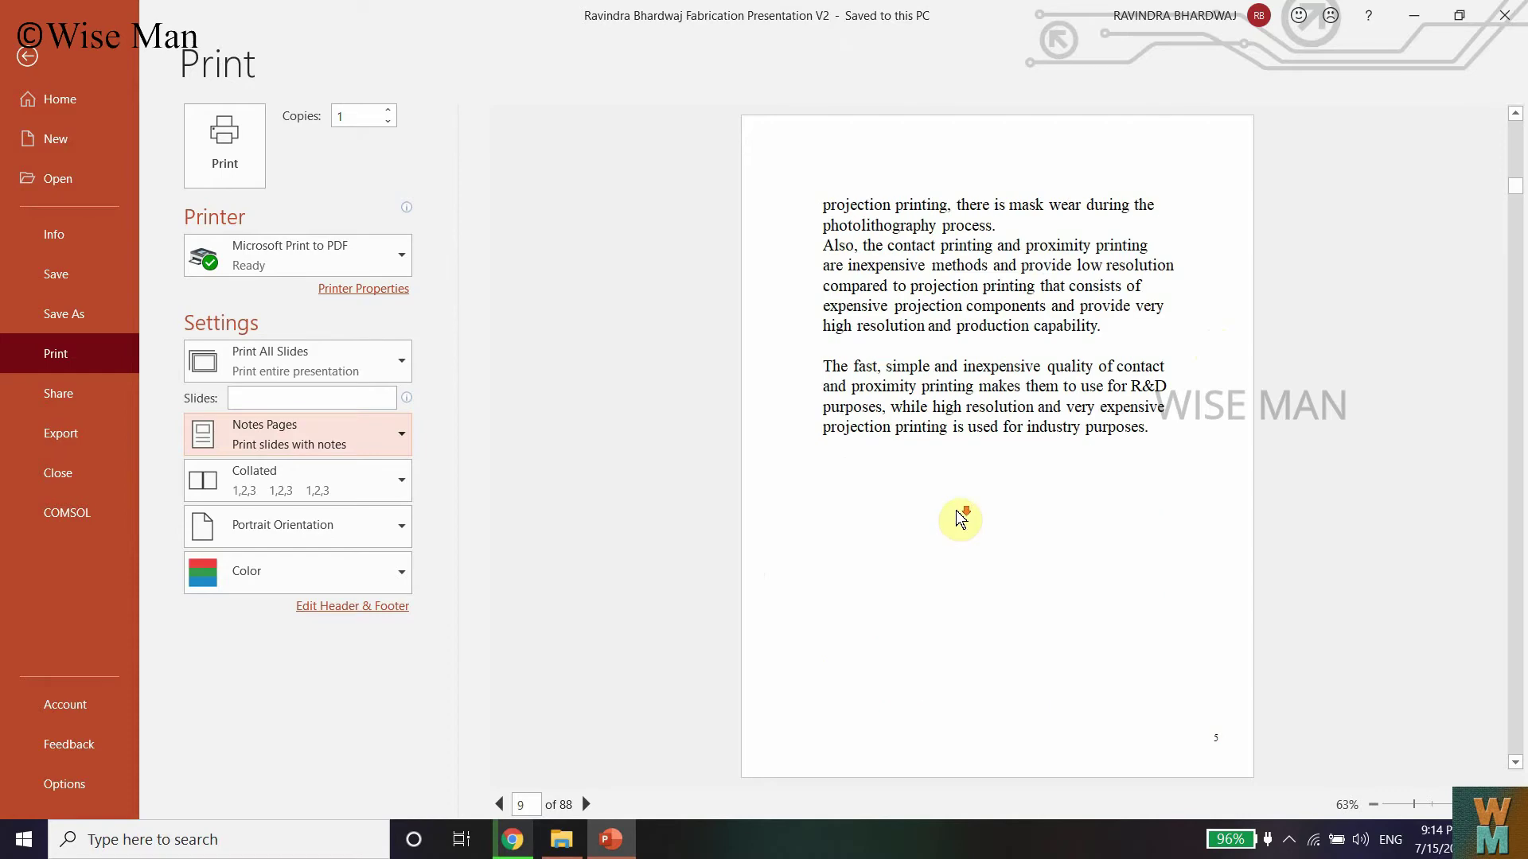
left_click(405, 485)
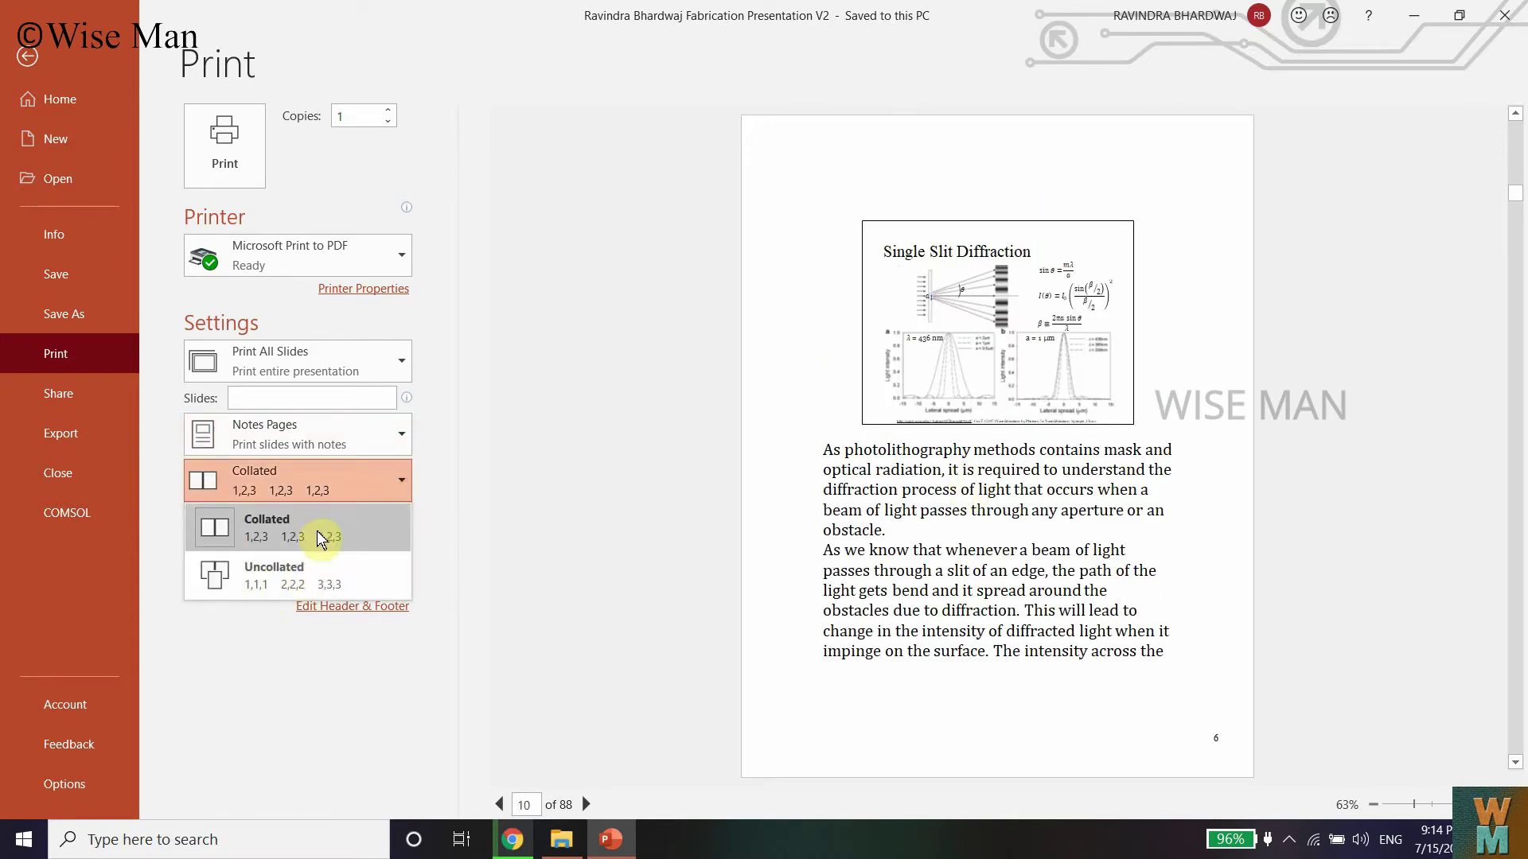
left_click(331, 673)
left_click(328, 535)
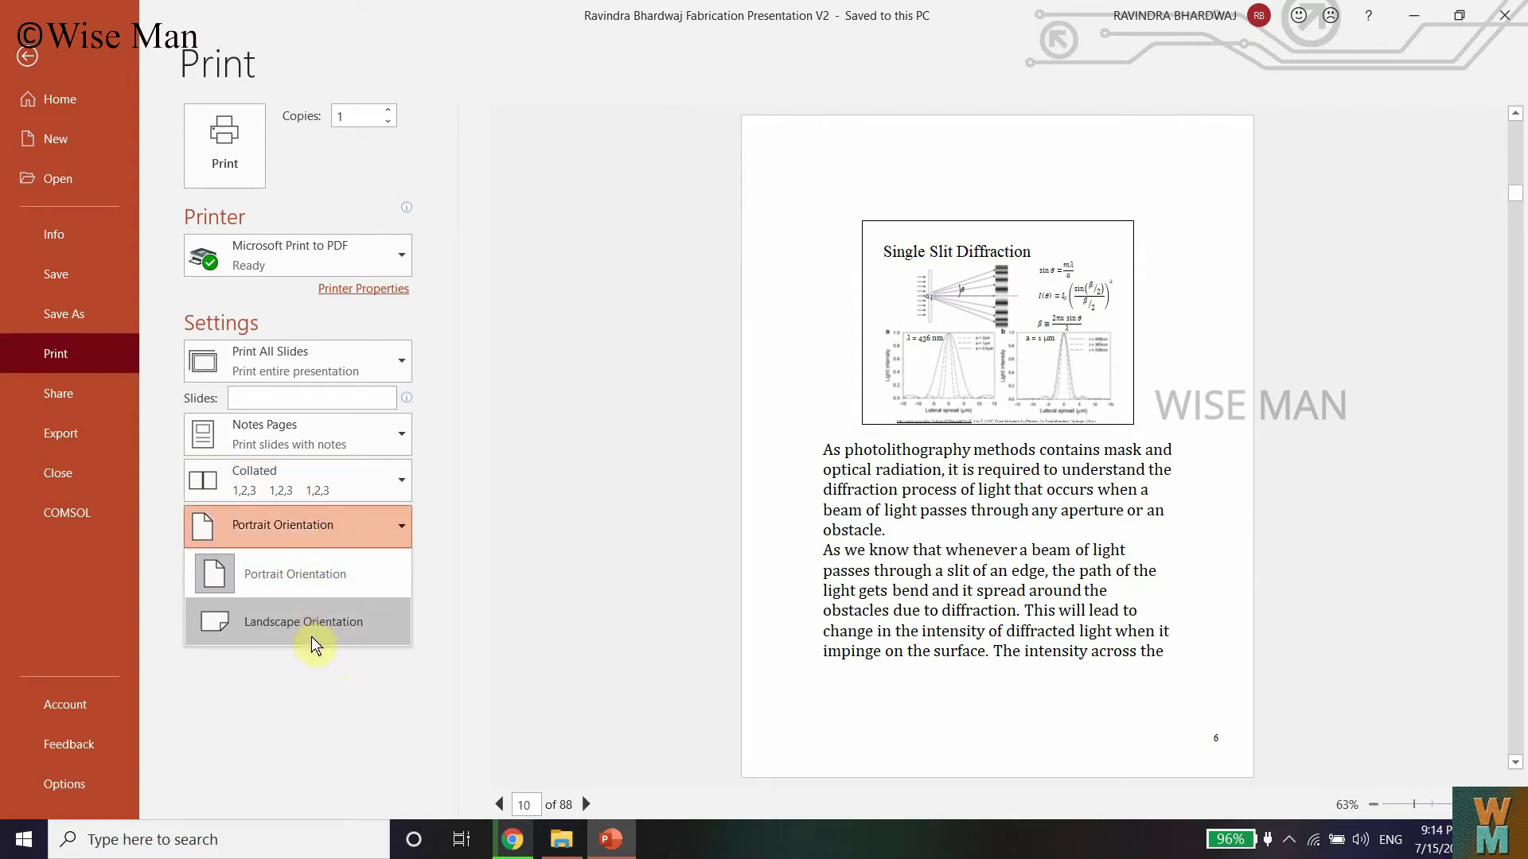
left_click(322, 705)
left_click(327, 573)
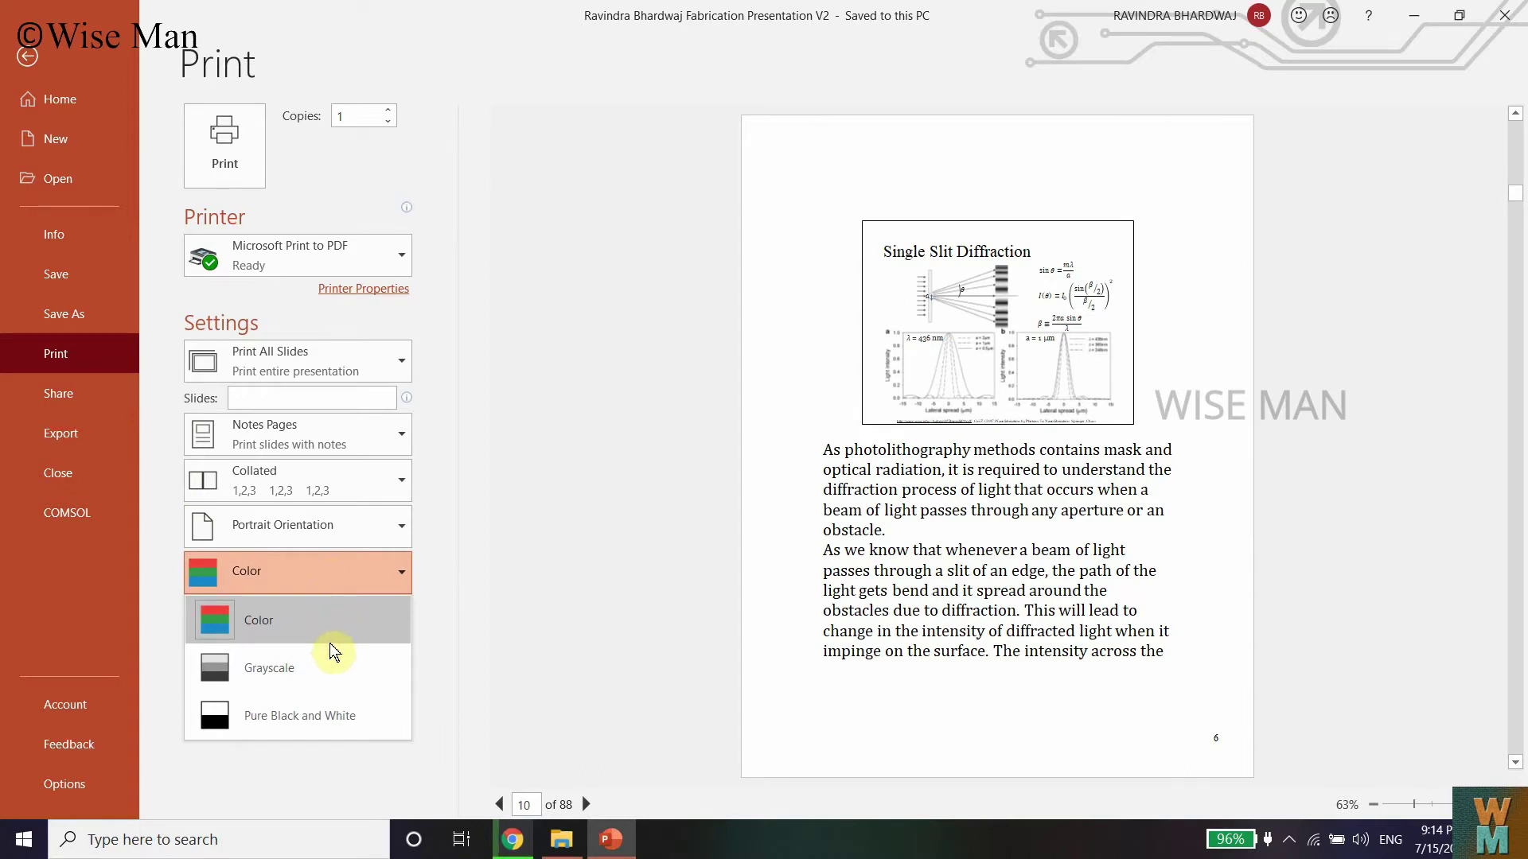
left_click(448, 509)
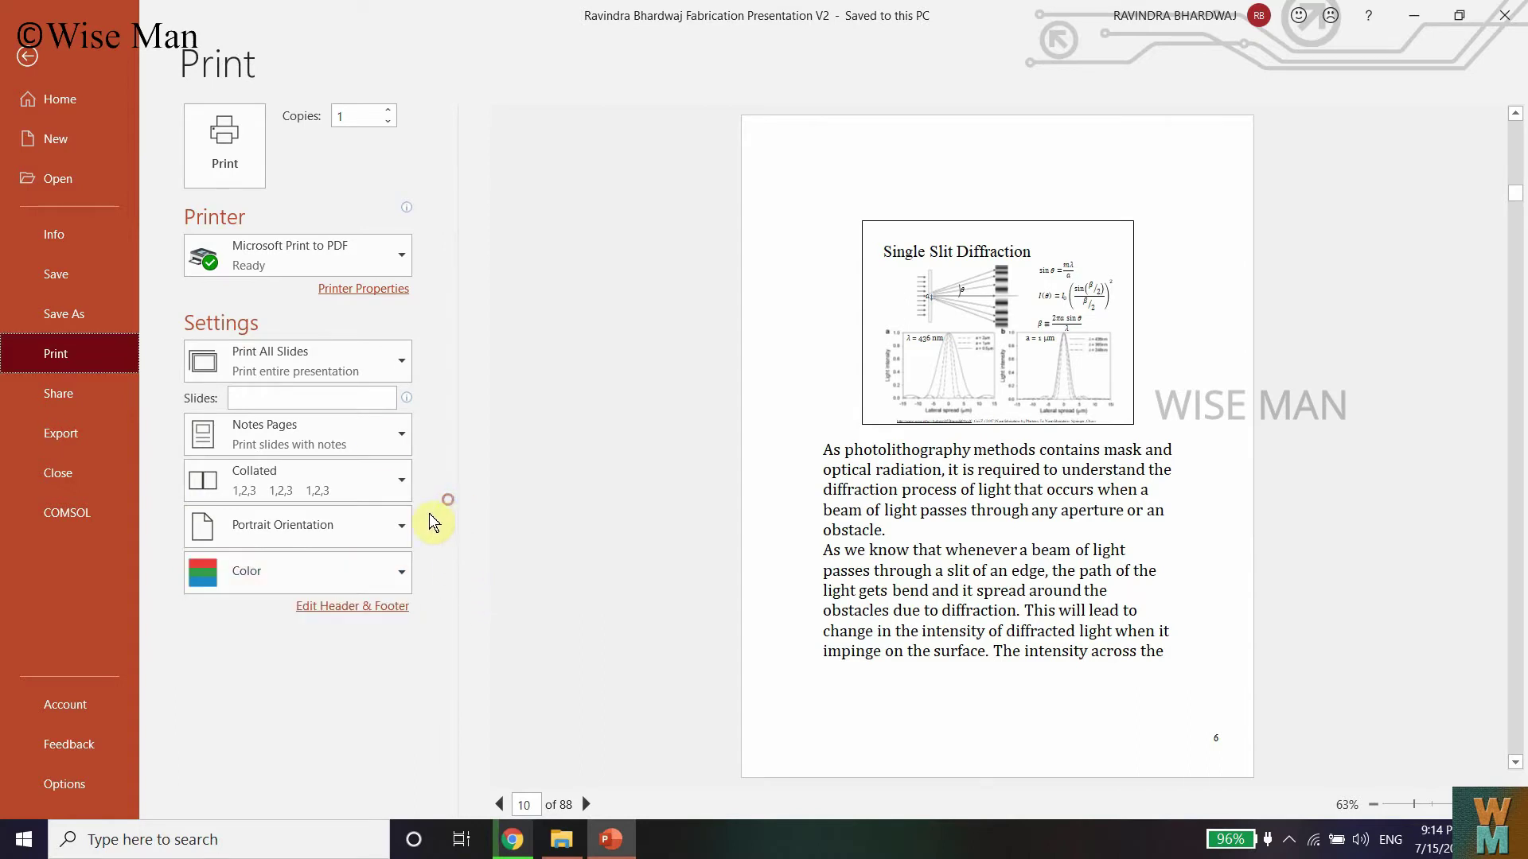
- Enter the custom slide range 1-10 and browse the resulting 18-page preview
left_click(311, 398)
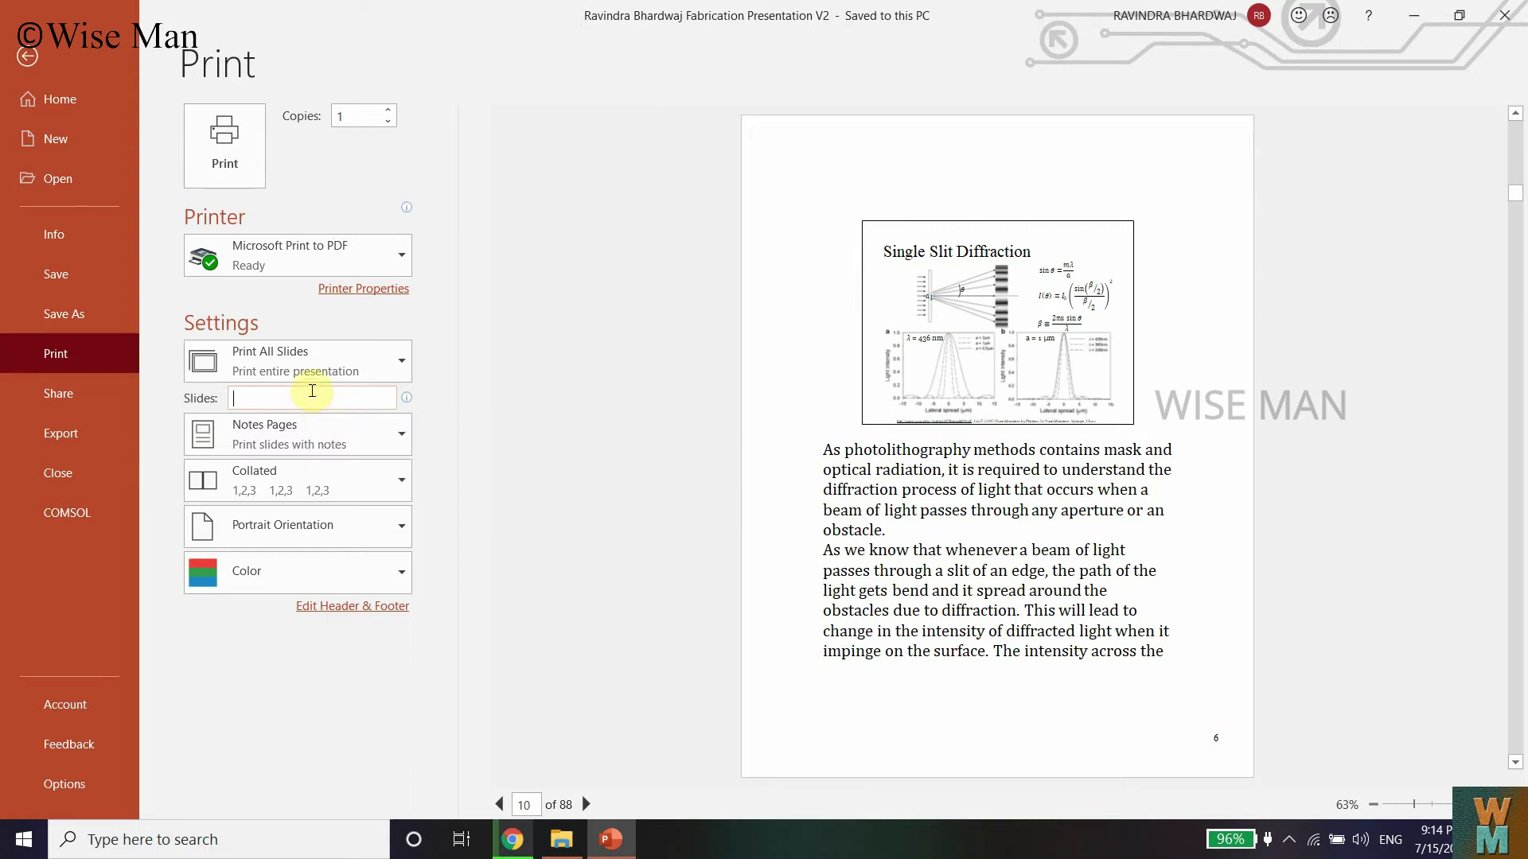
type("1")
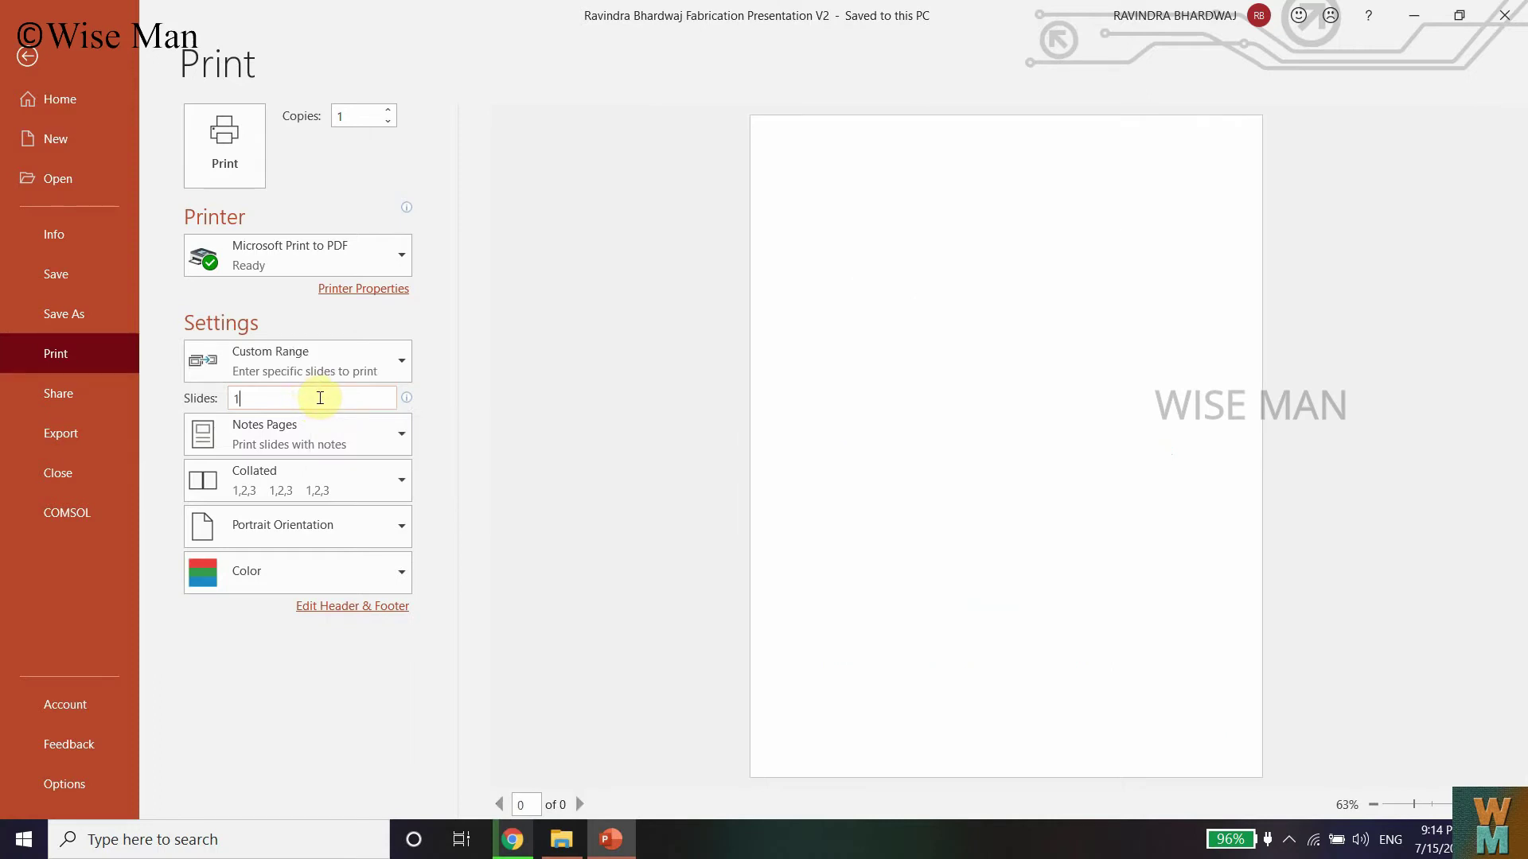
type("-10")
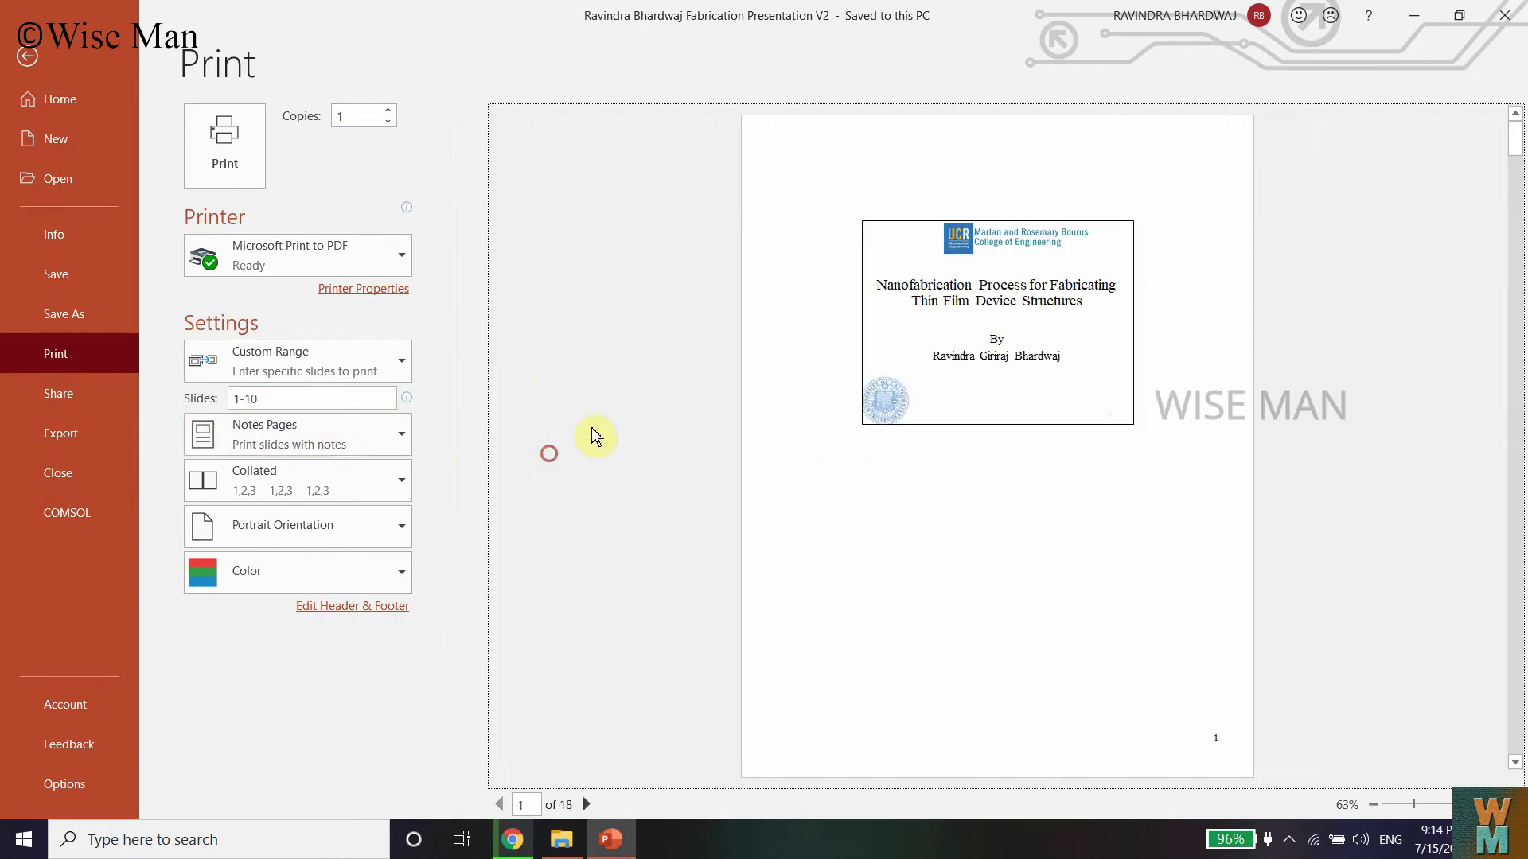
scroll(1064, 324, "down", 1)
scroll(1169, 624, "down", 16)
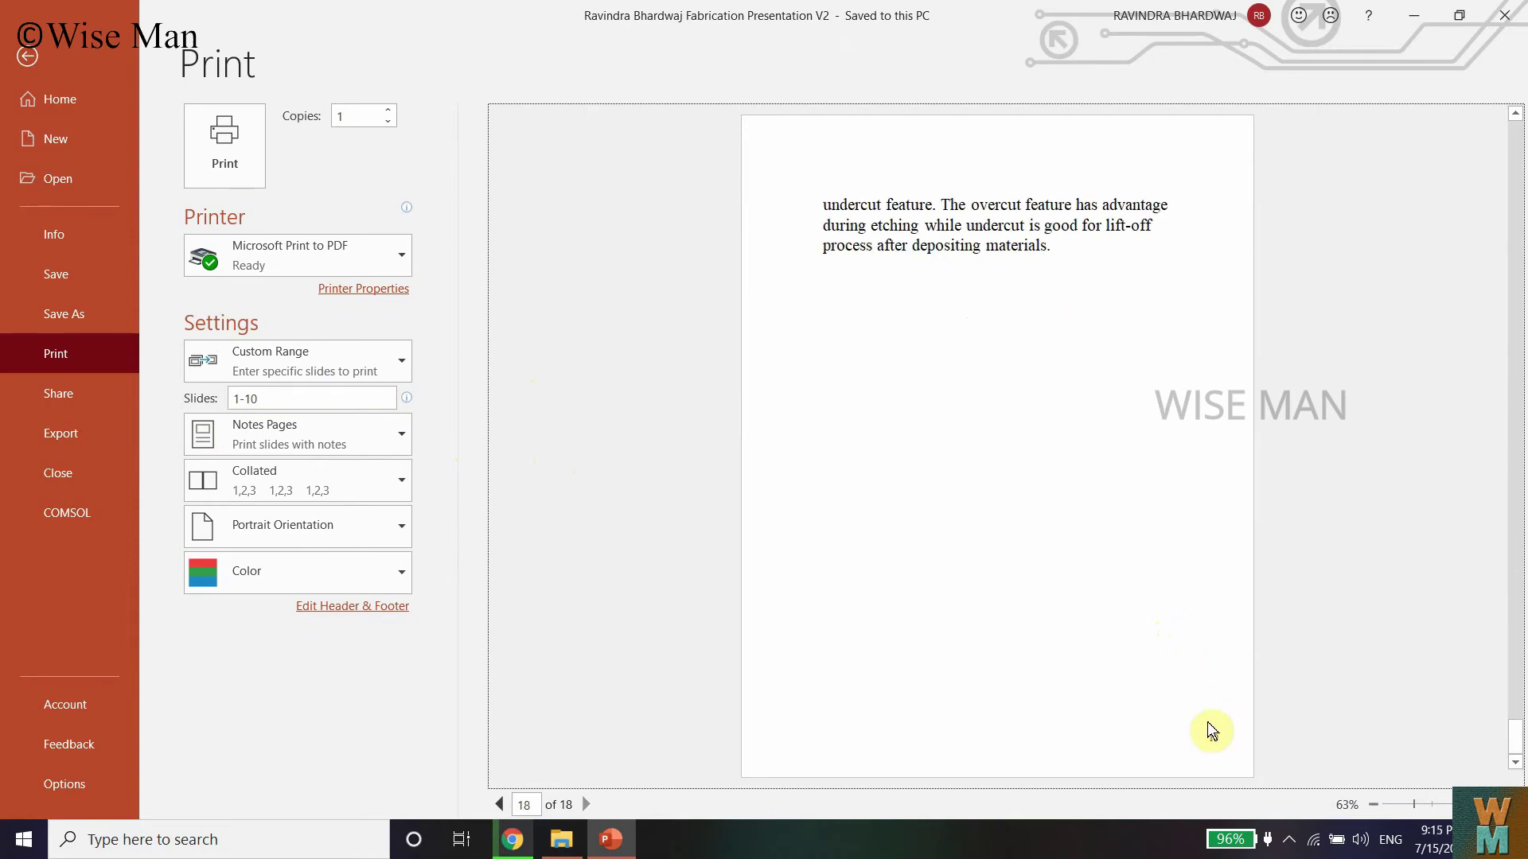
scroll(1215, 733, "up", 1)
- Switch the range back to Print All Slides and print the notes pages to PDF
scroll(1215, 732, "up", 1)
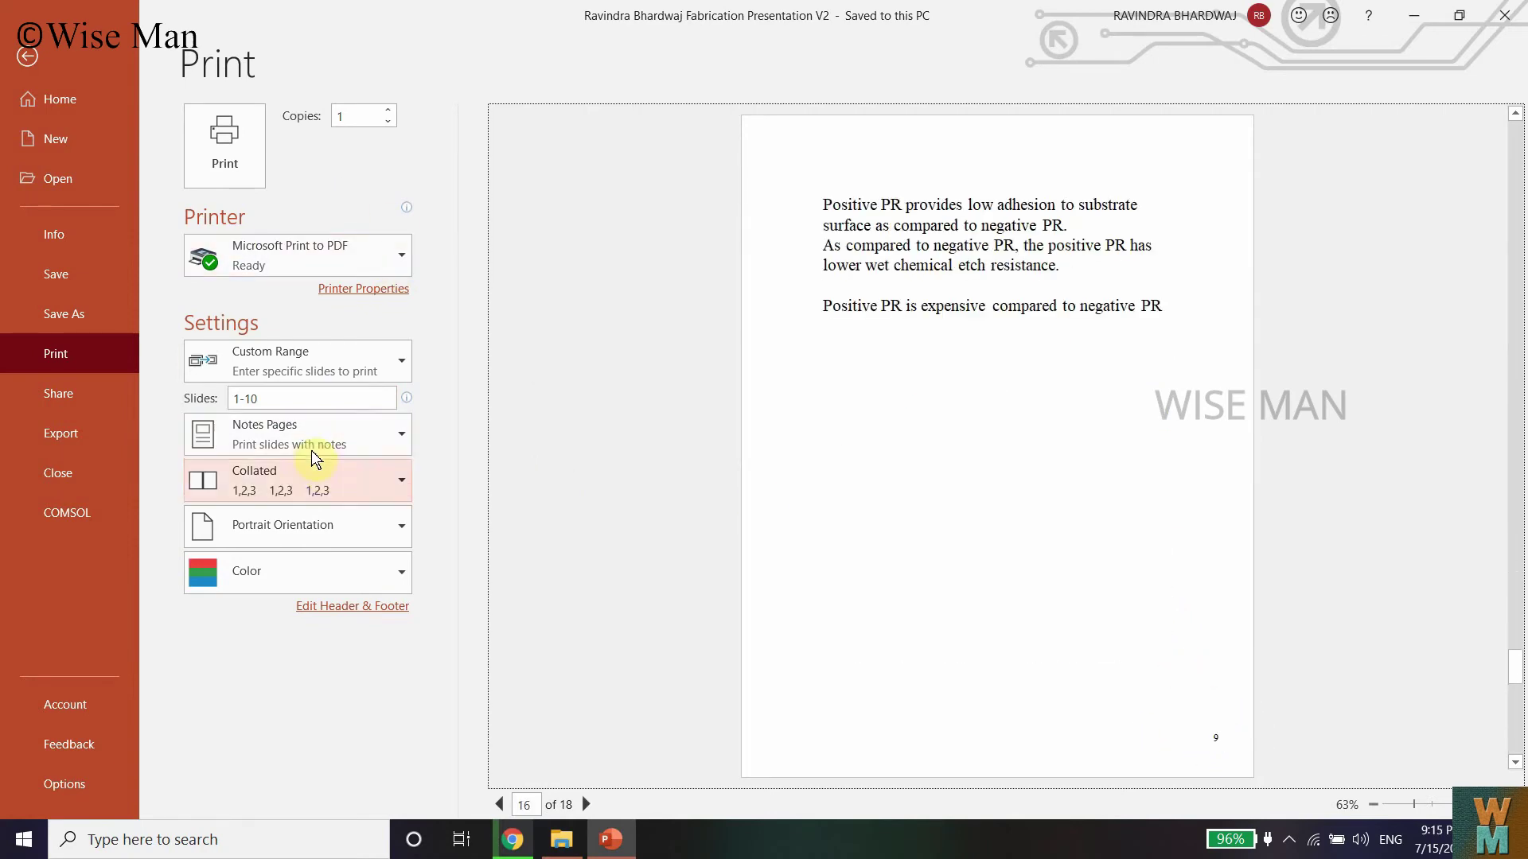
left_click_drag(263, 399, 209, 403)
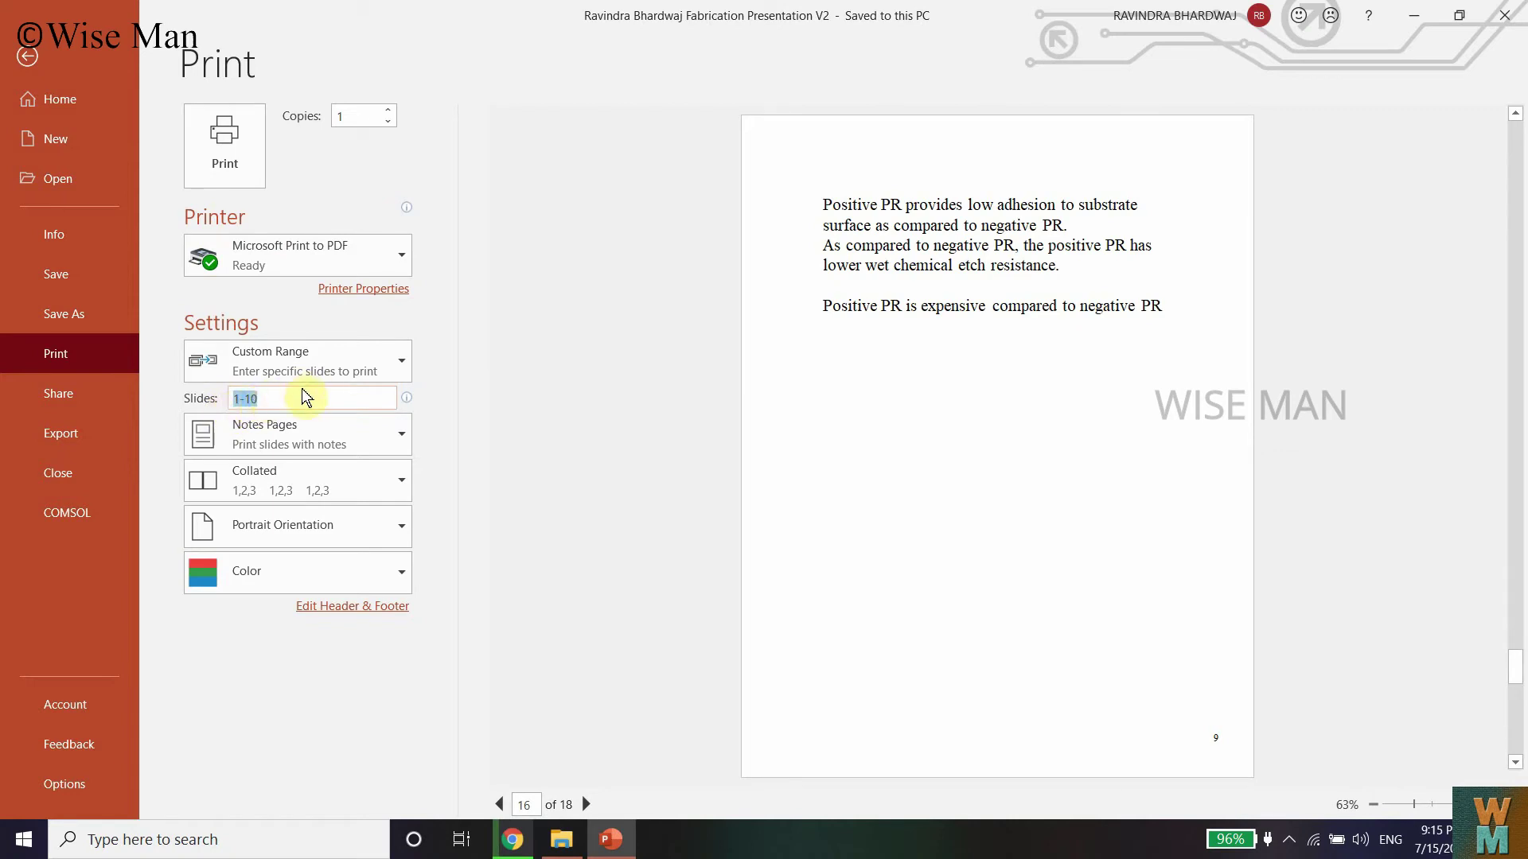
left_click(337, 341)
left_click(311, 429)
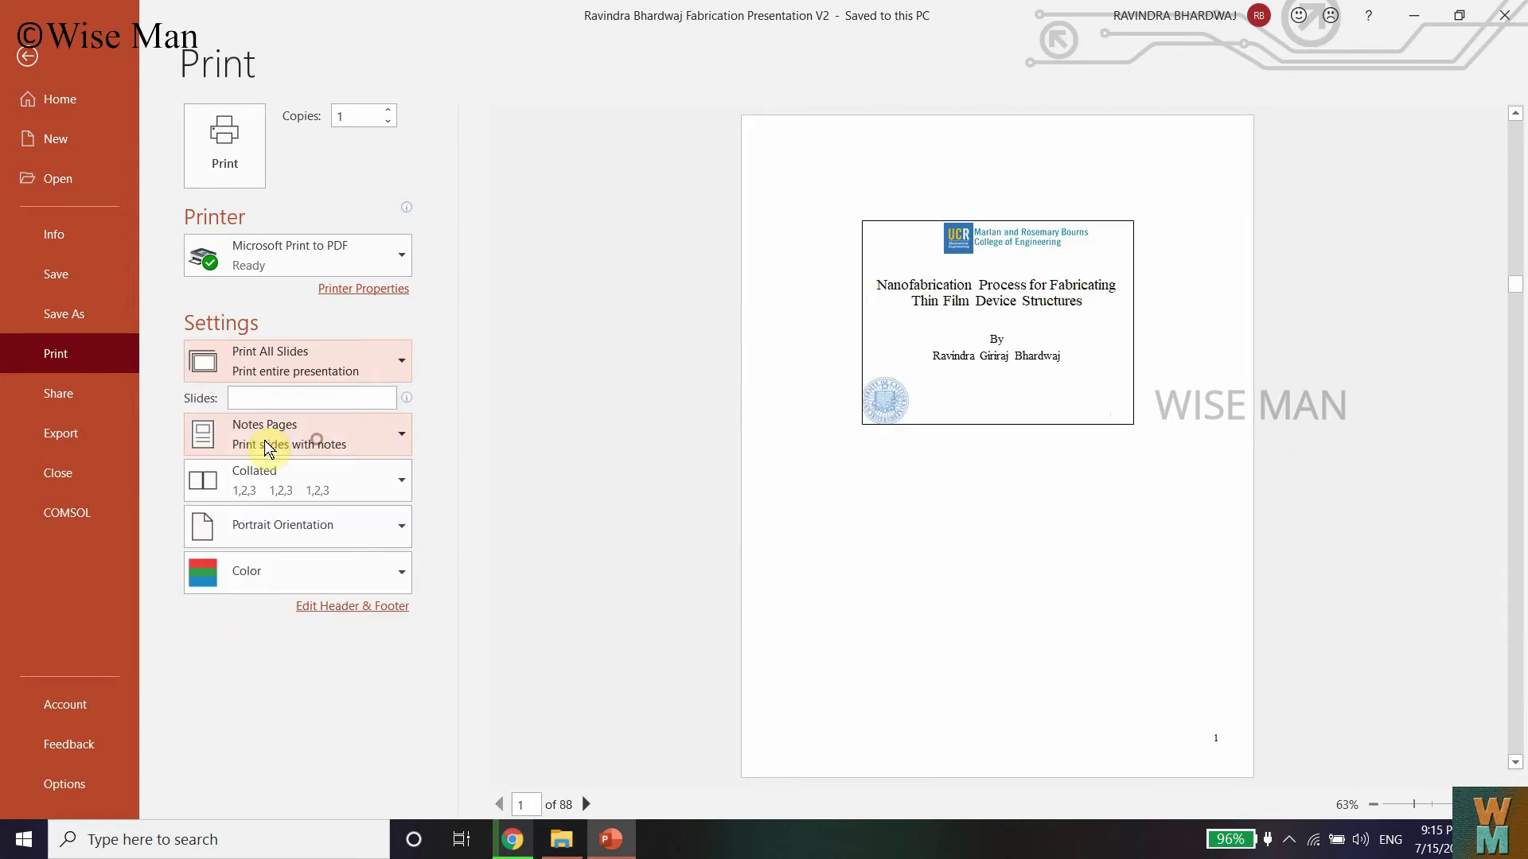
left_click(220, 136)
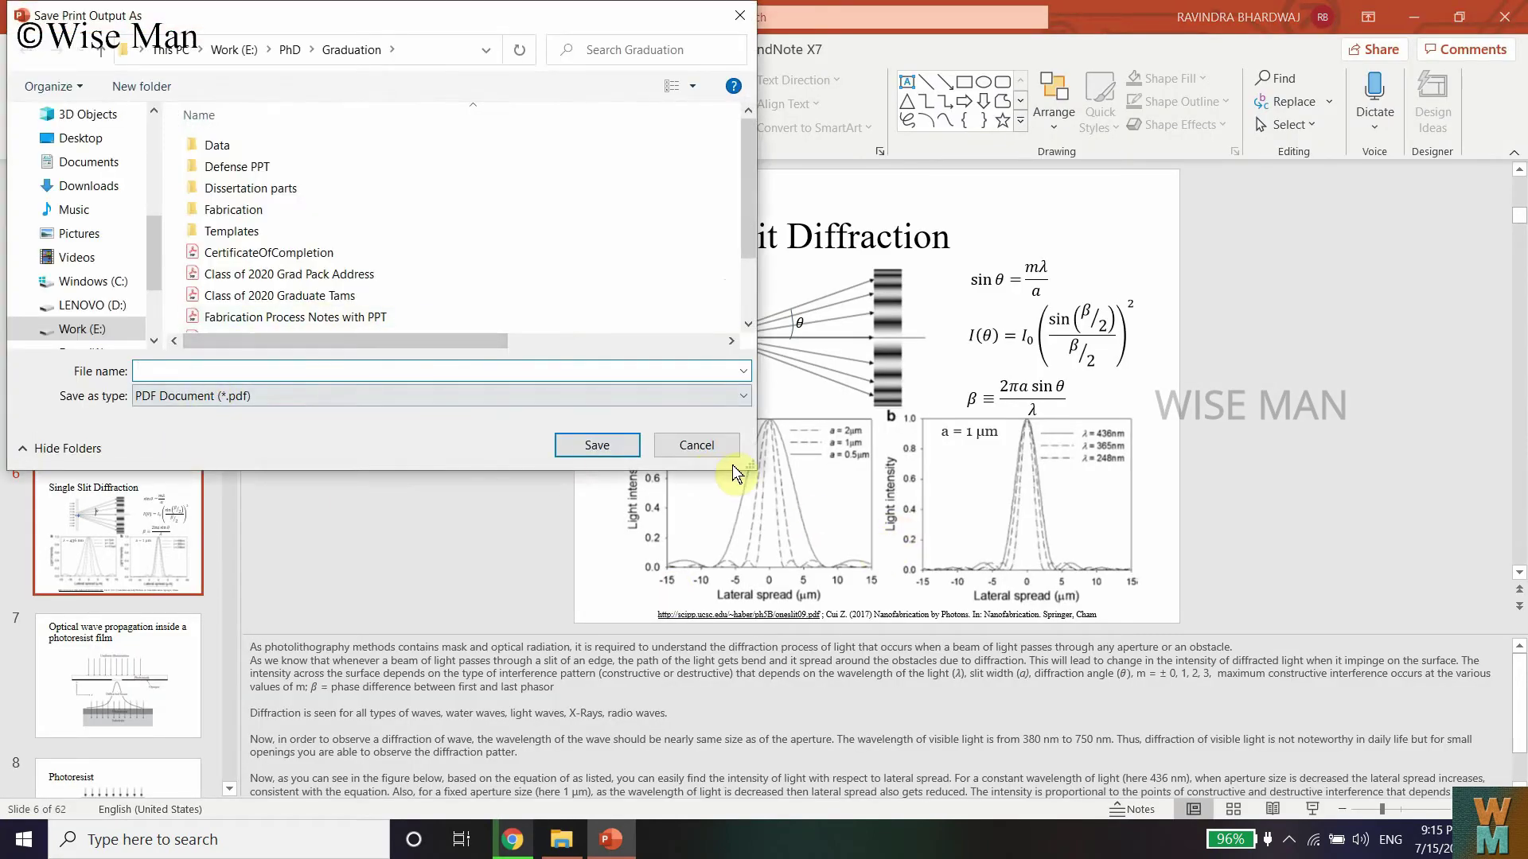
- Save the printout as the PDF 'PPT WITH NOTES' in the Graduation folder
left_click_drag(747, 465, 949, 636)
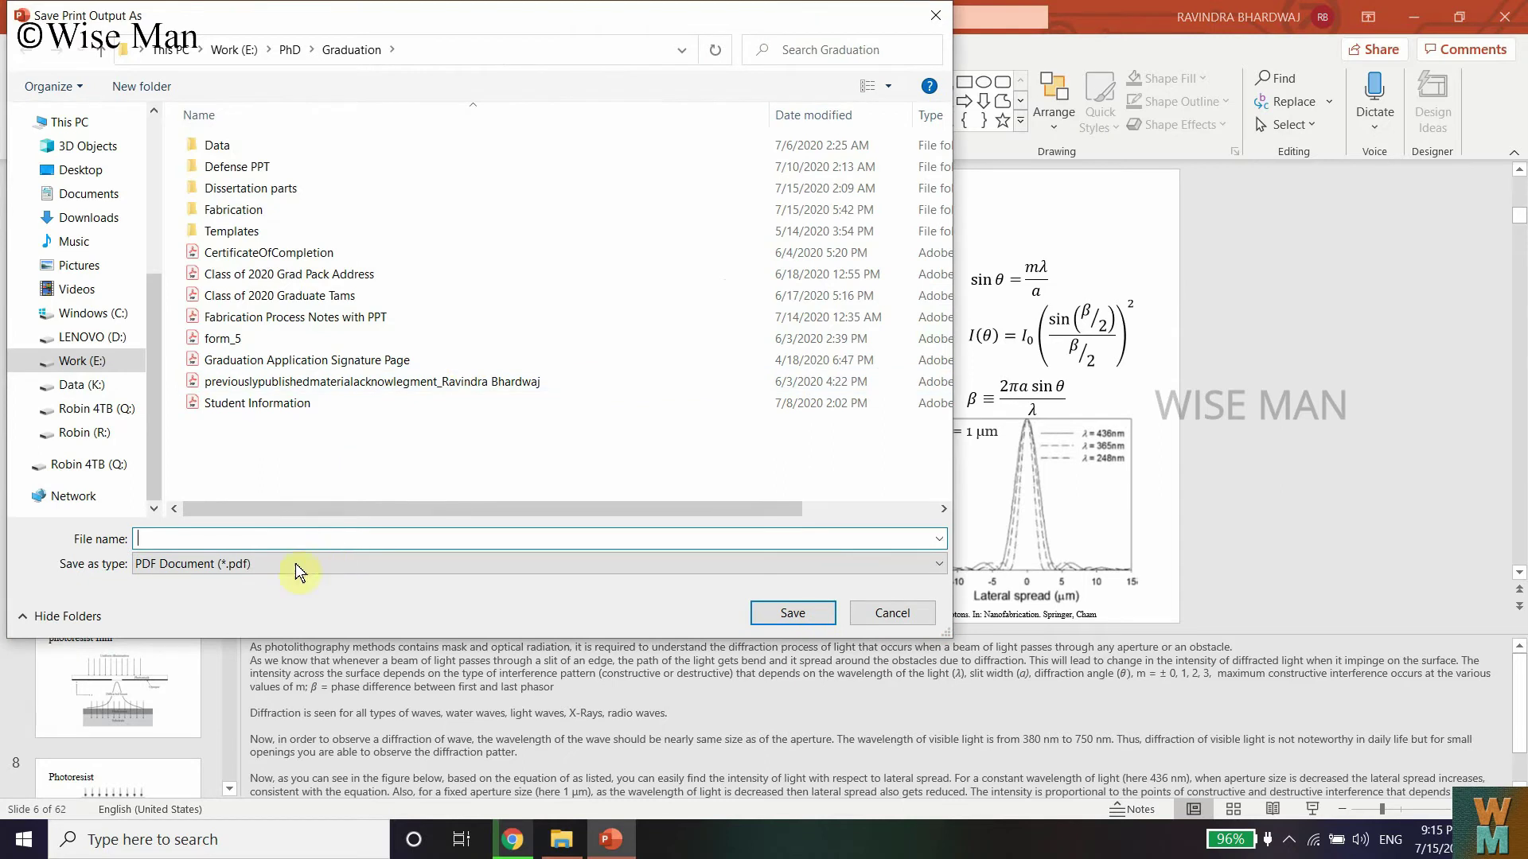
left_click(239, 534)
type("pp")
type("PPT WITH NOTES")
left_click(792, 613)
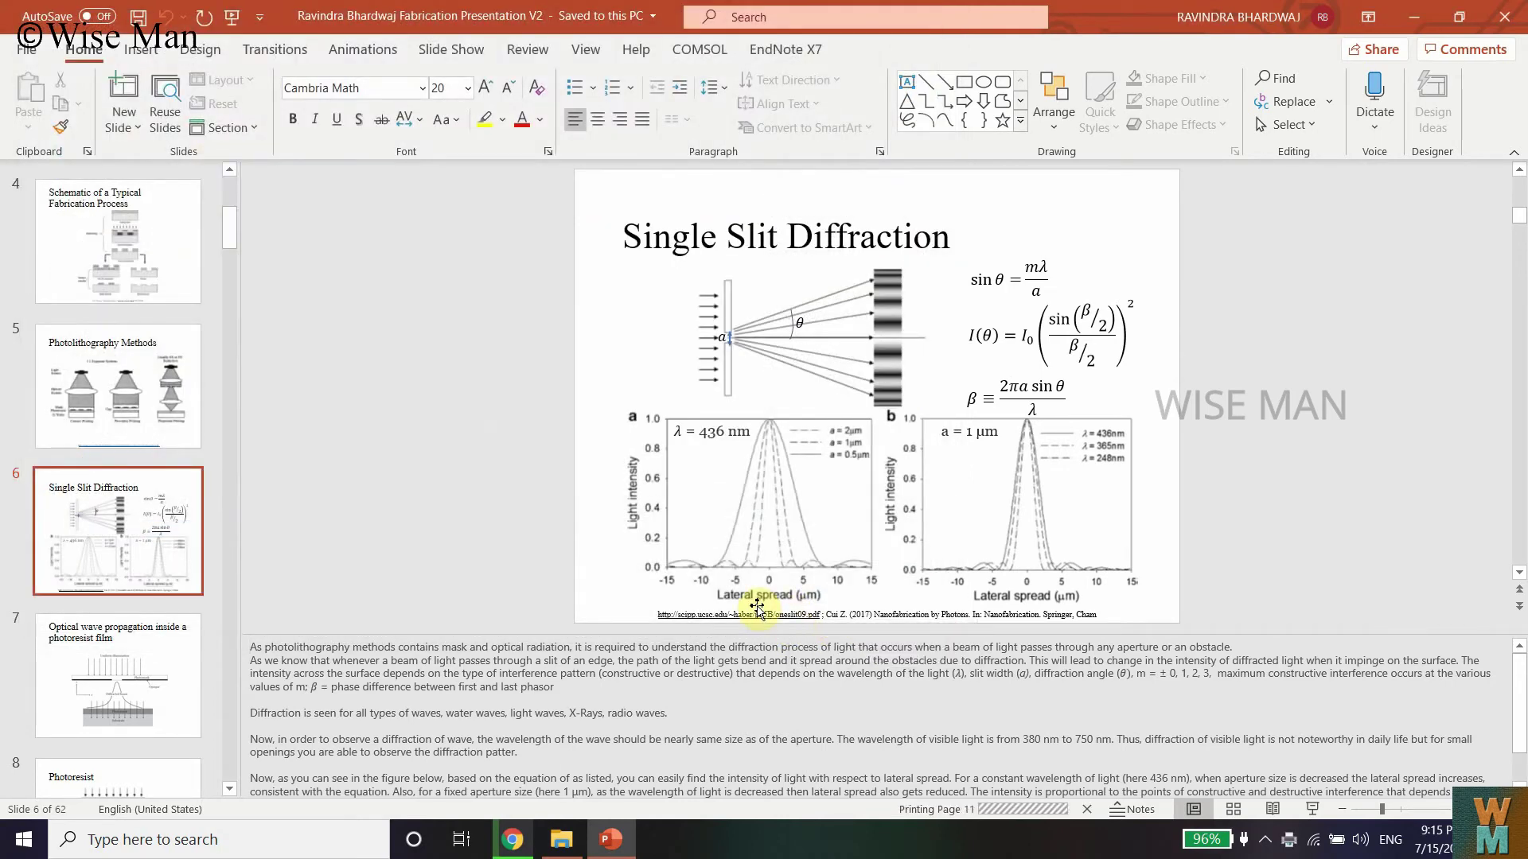
- Refresh the Graduation folder and check printing progress while PPT WITH NOTES is written
left_click(571, 845)
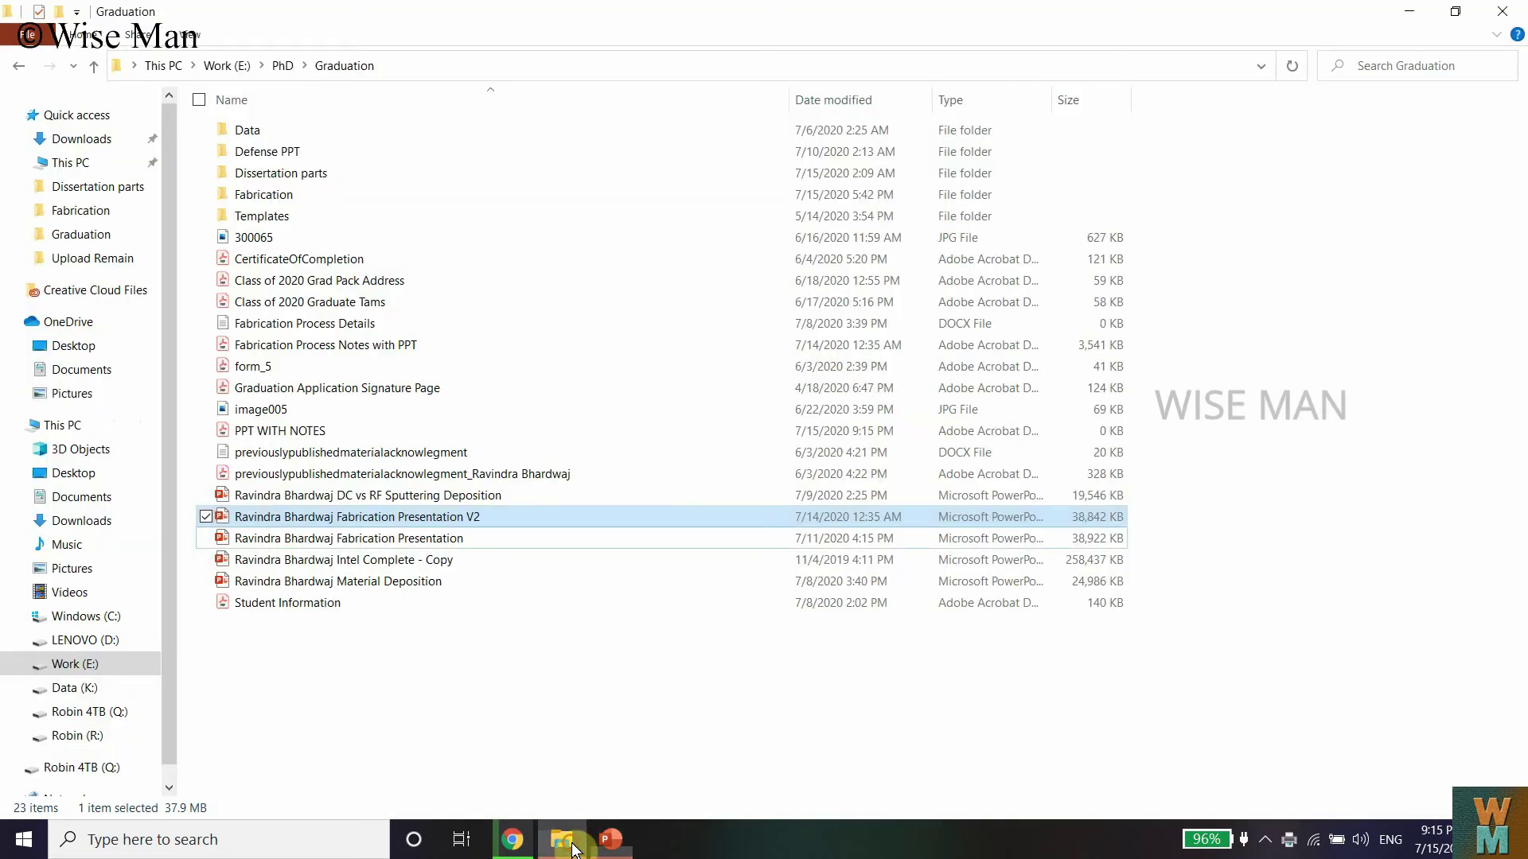
right_click(509, 778)
left_click(546, 567)
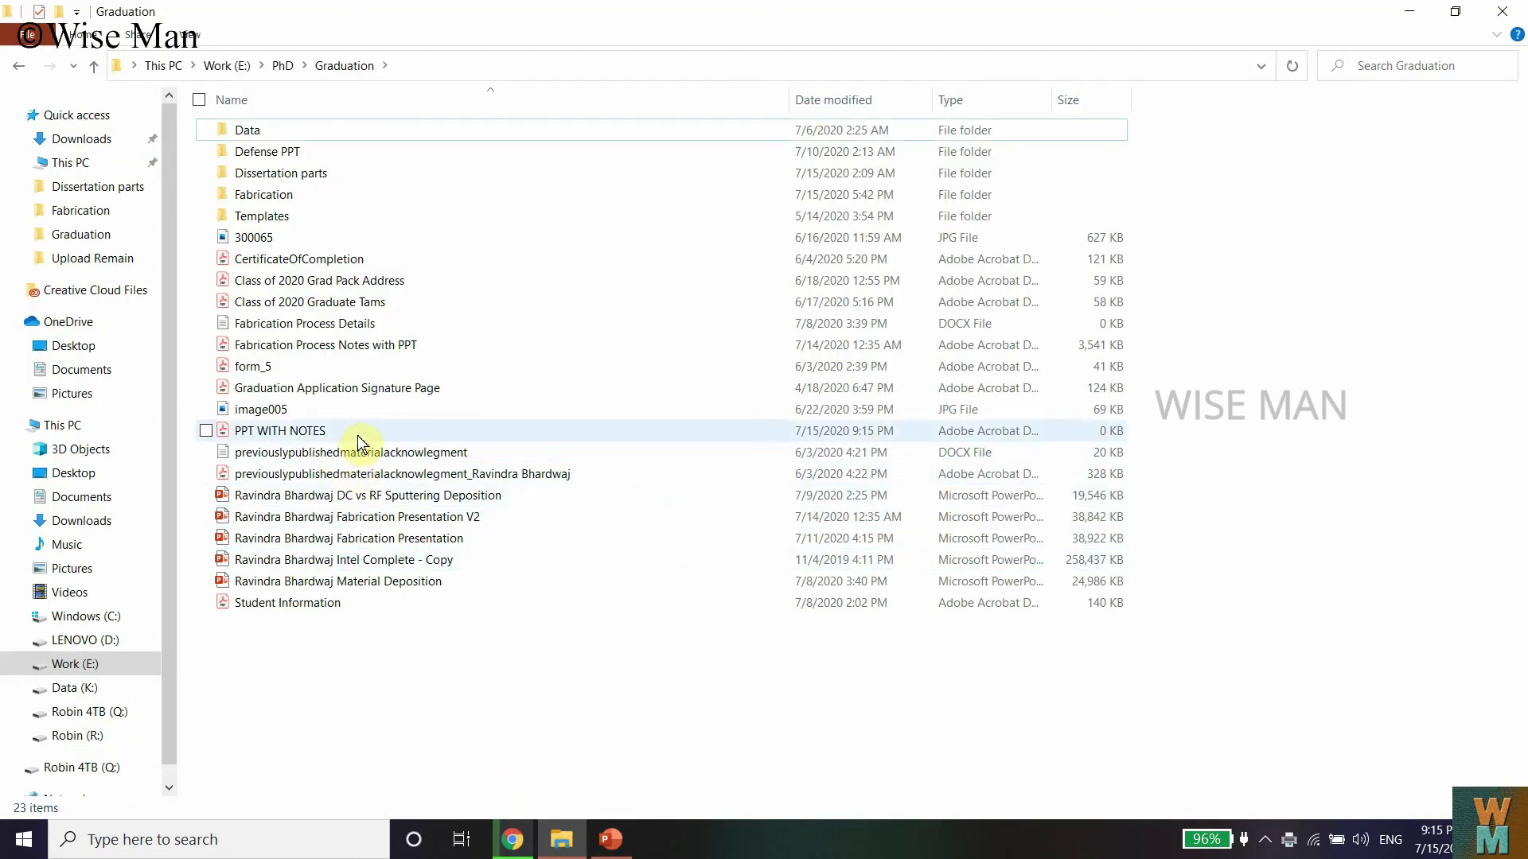
left_click(611, 840)
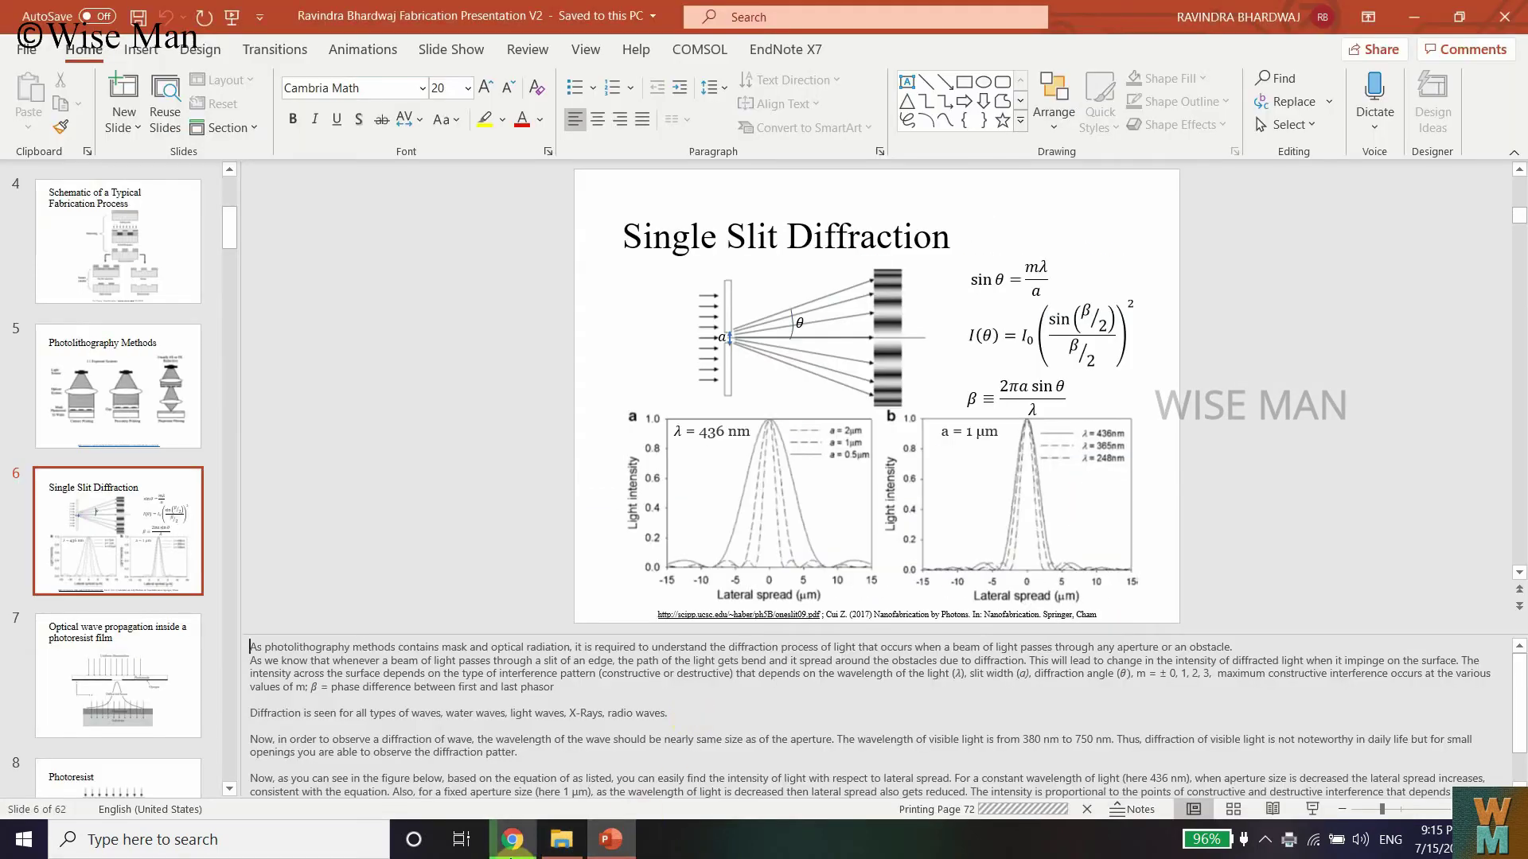
left_click(561, 839)
left_click(272, 436)
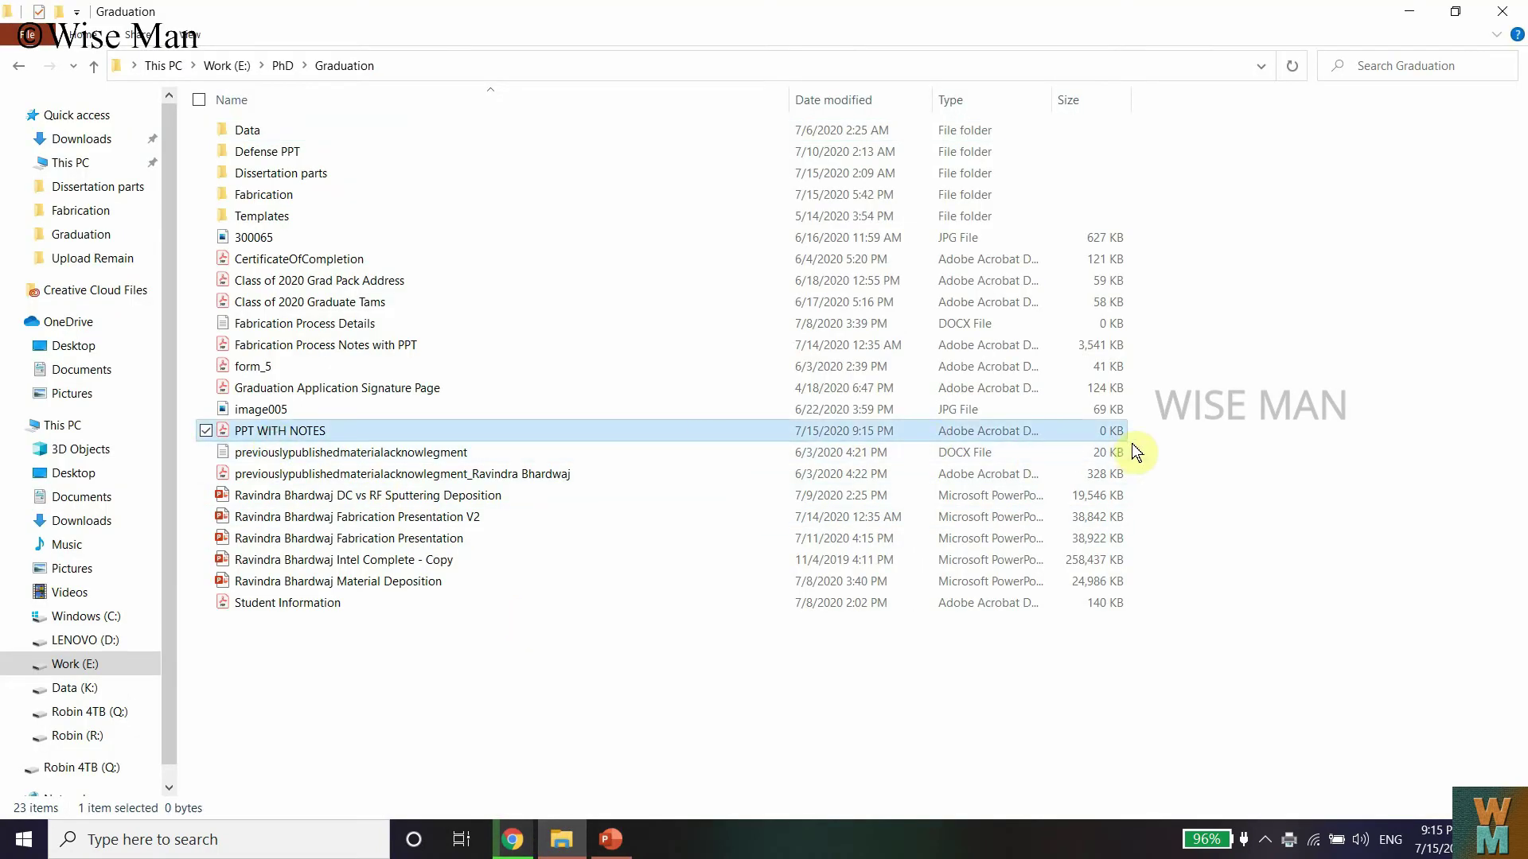
left_click(561, 839)
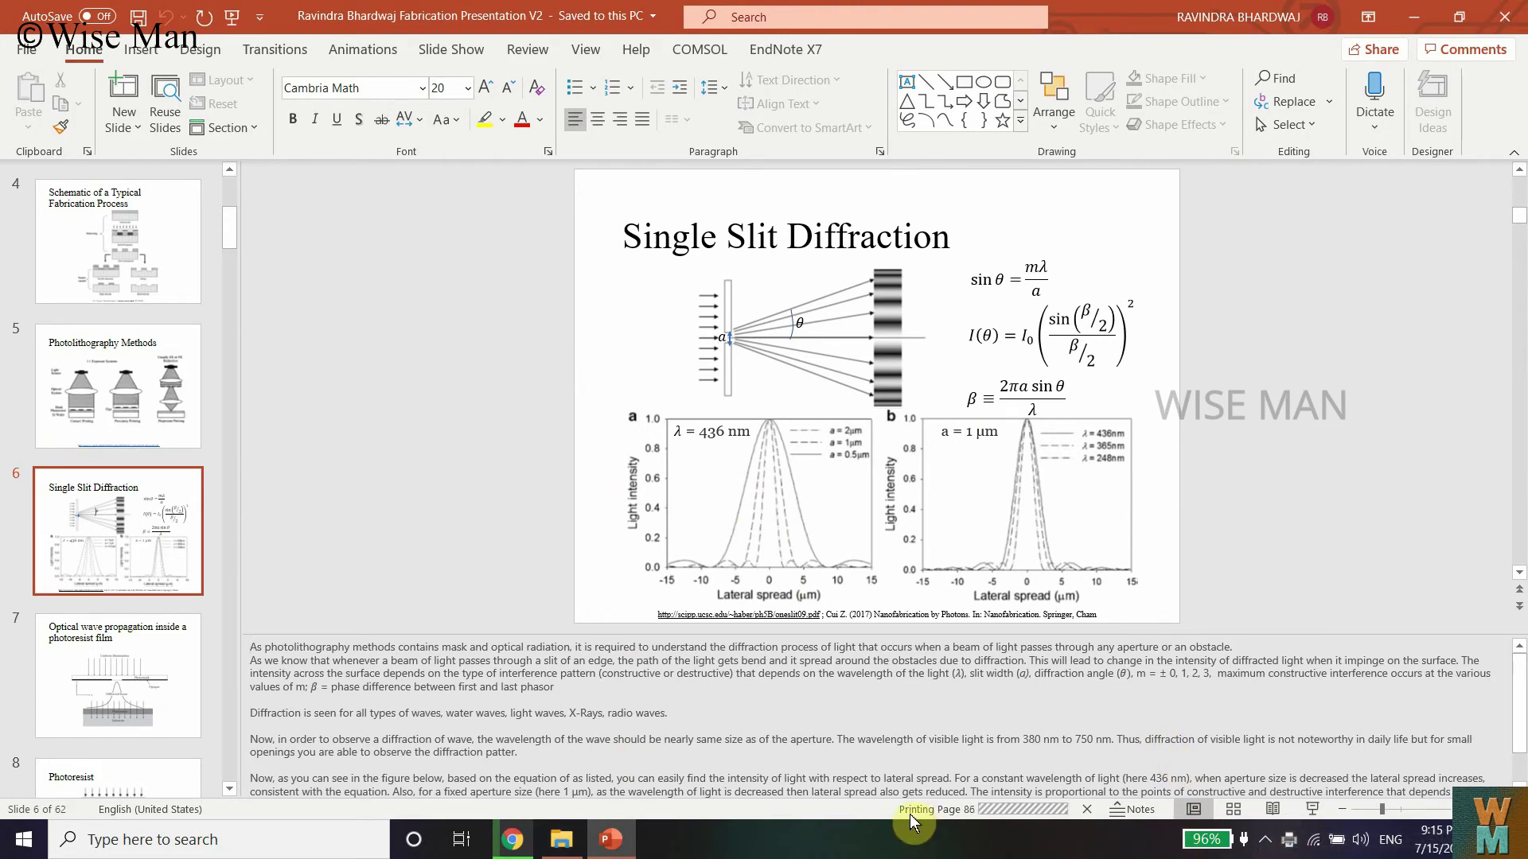
- Refresh until PPT WITH NOTES reaches 6,124 KB, then open the PDF
left_click(572, 842)
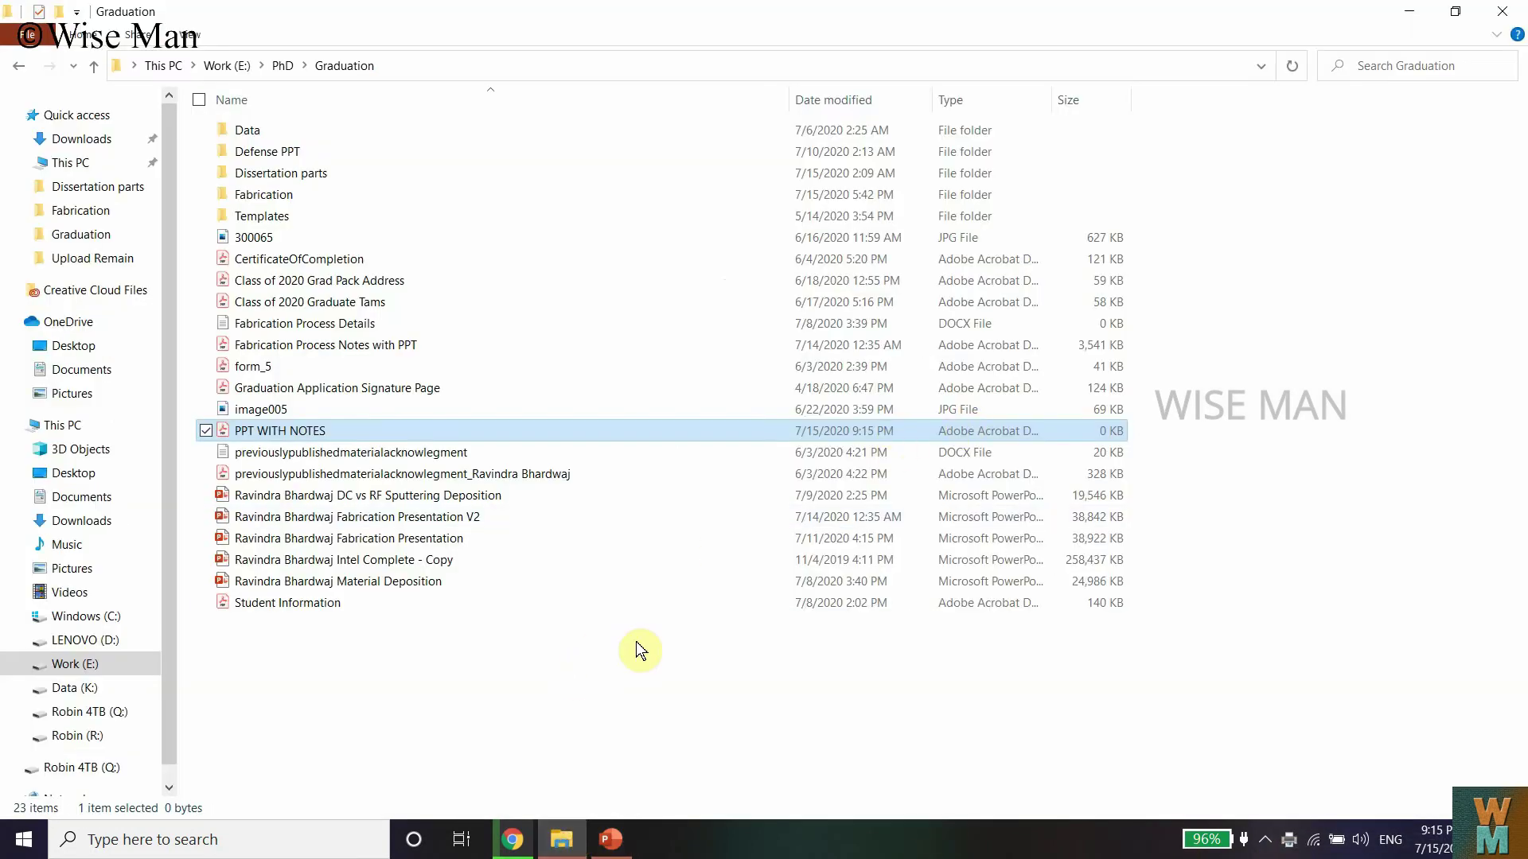
right_click(461, 718)
left_click(511, 507)
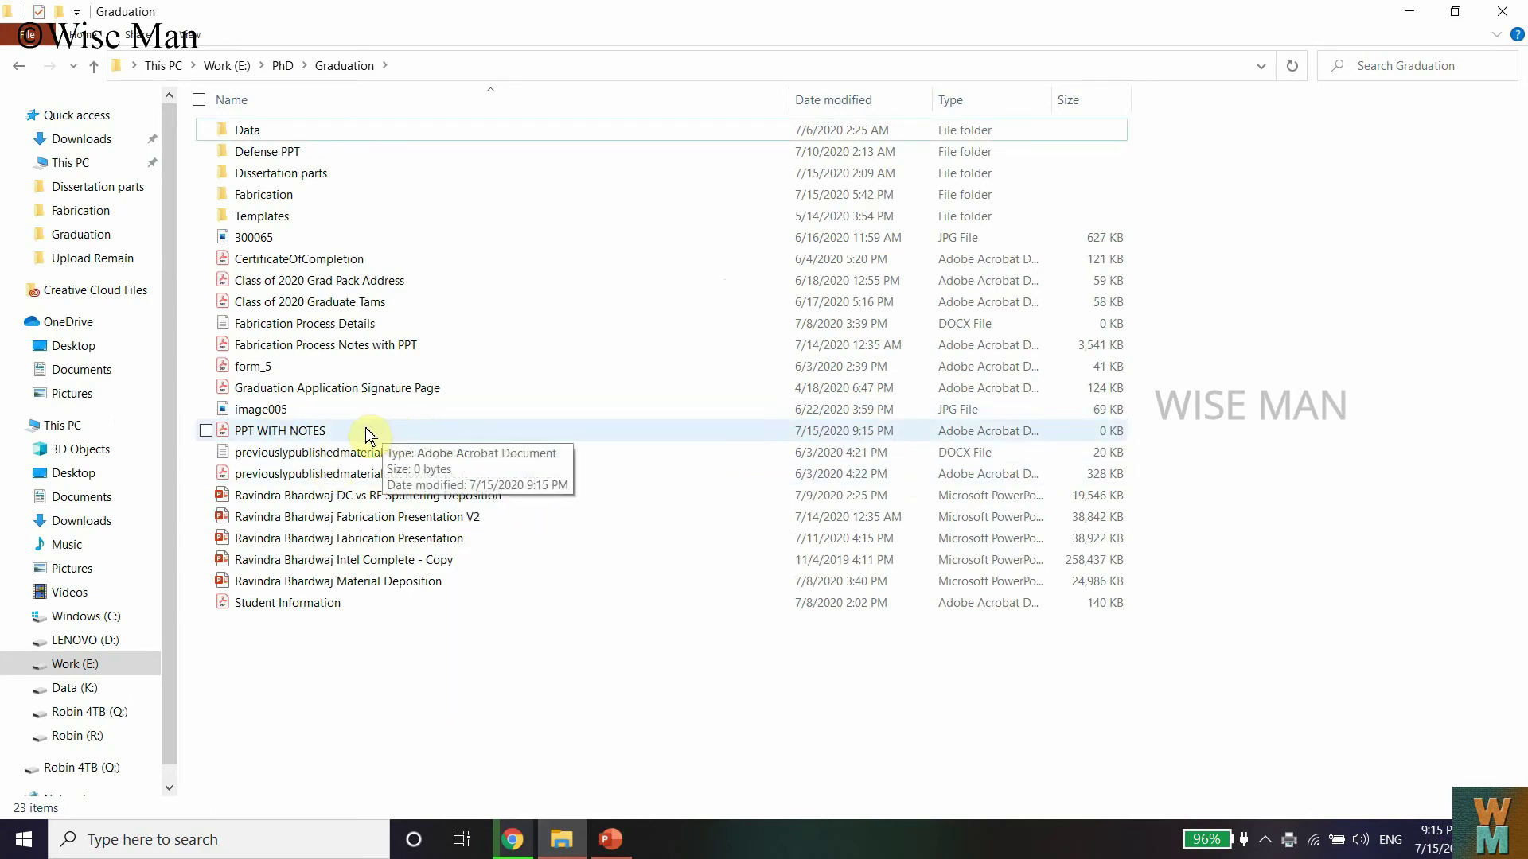
left_click(608, 845)
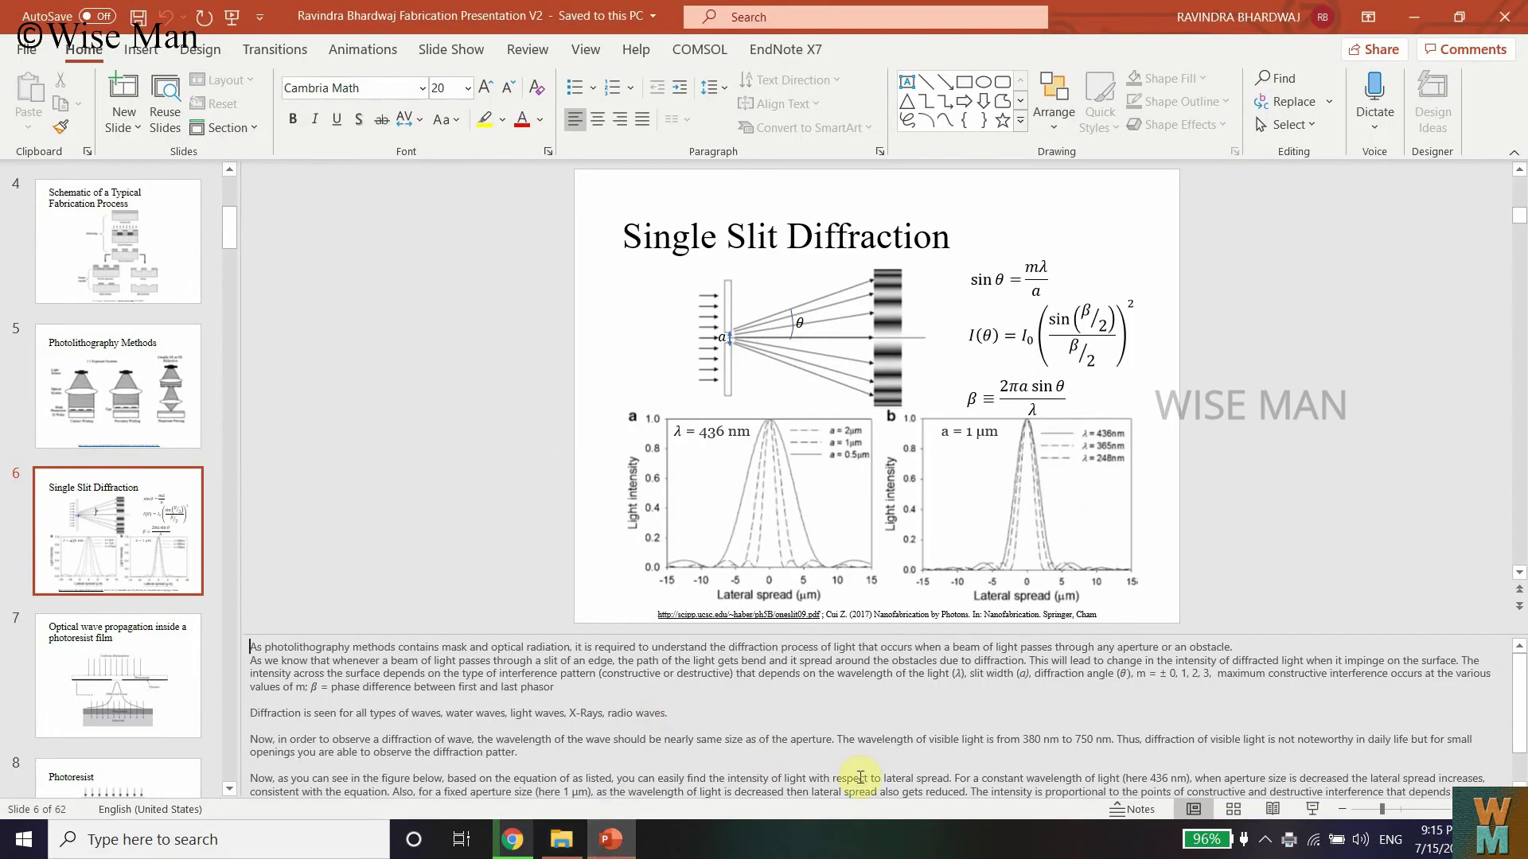
left_click(562, 841)
right_click(461, 714)
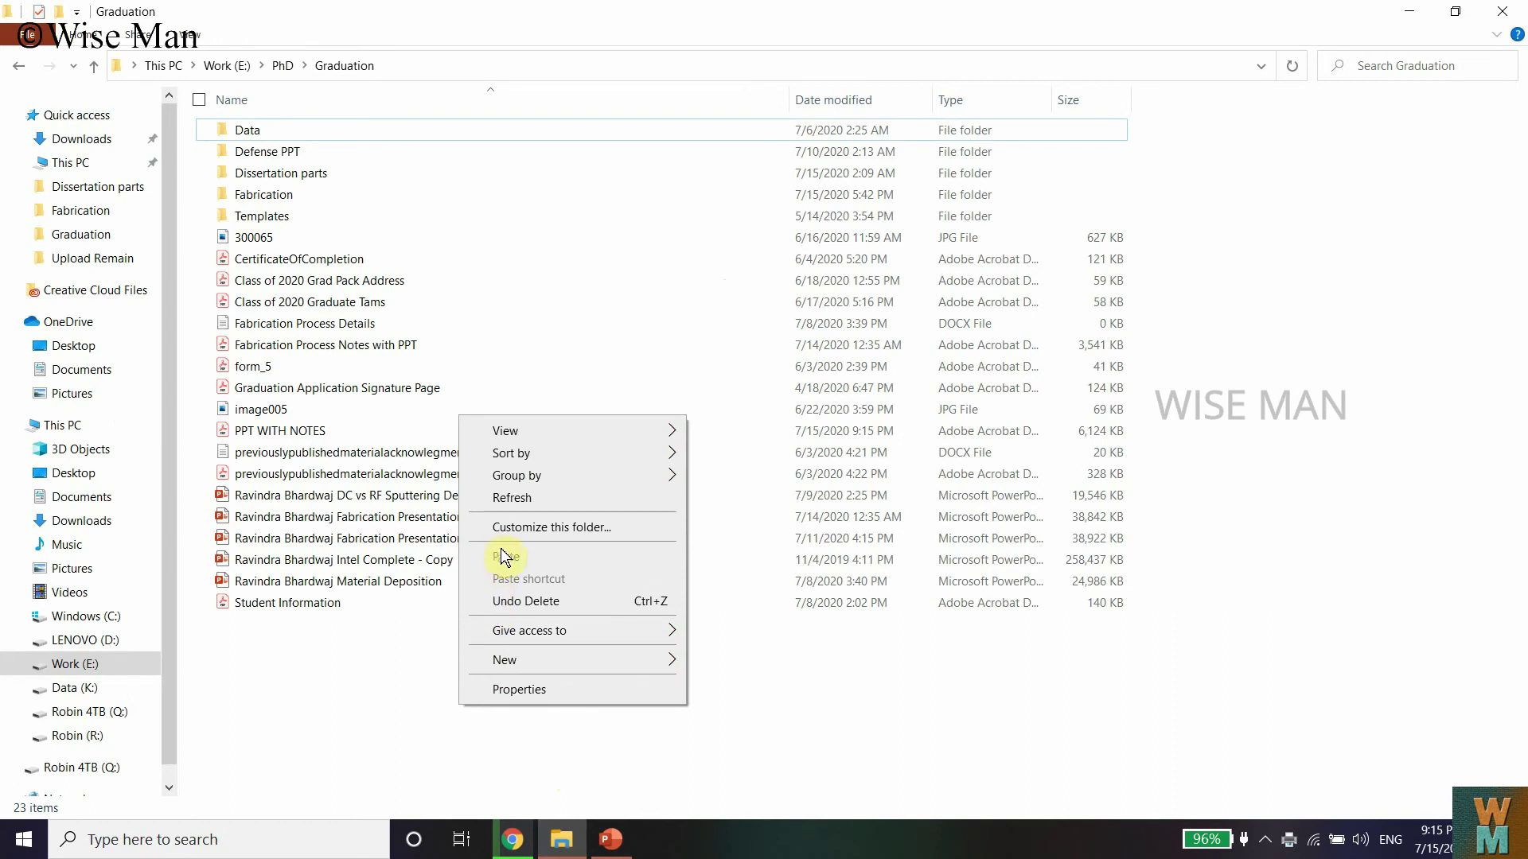
left_click(509, 499)
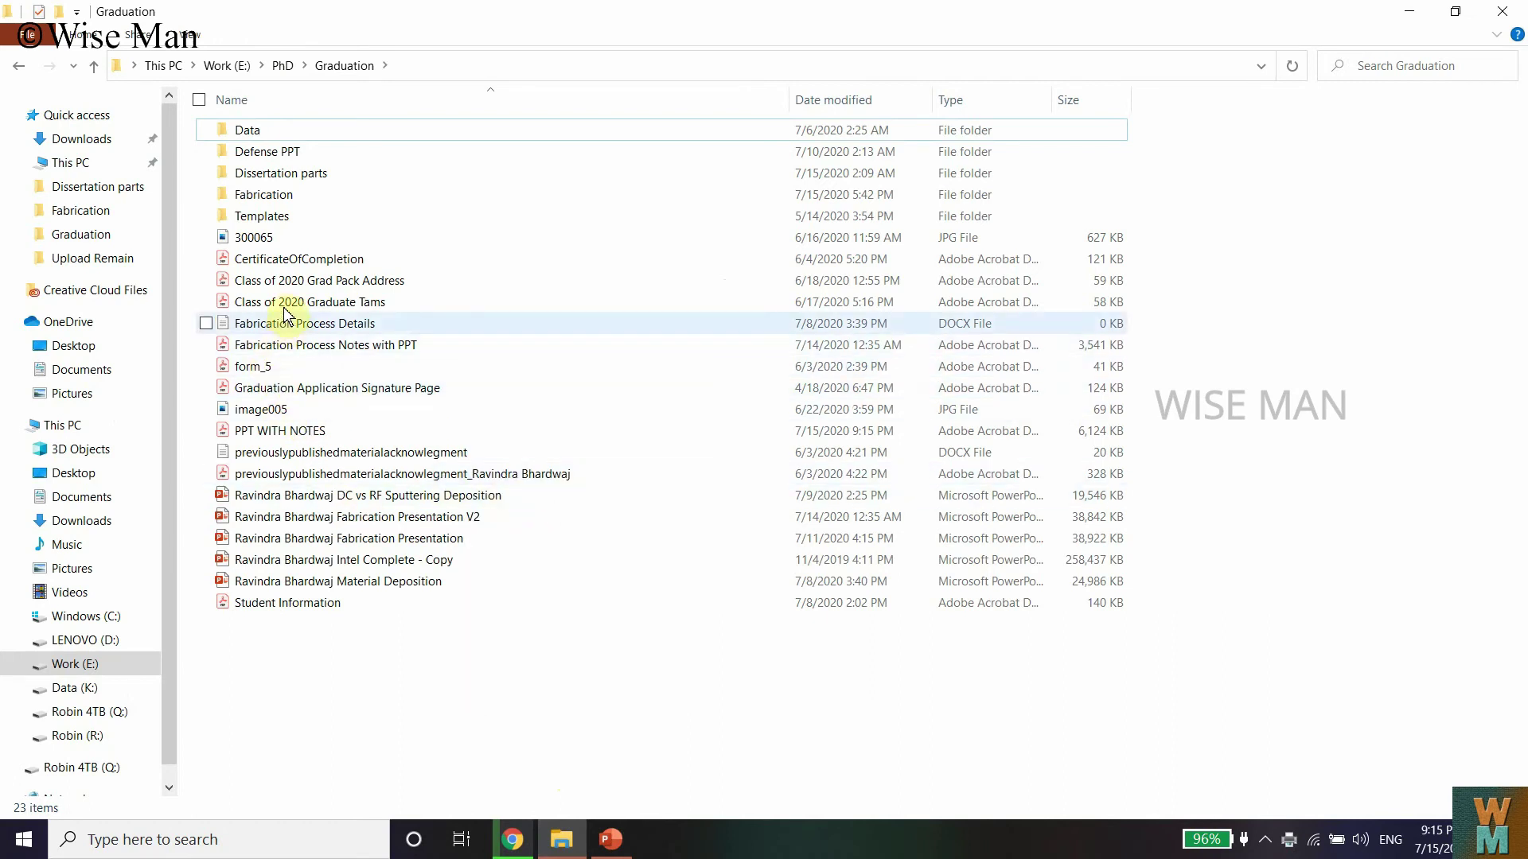
left_click(303, 430)
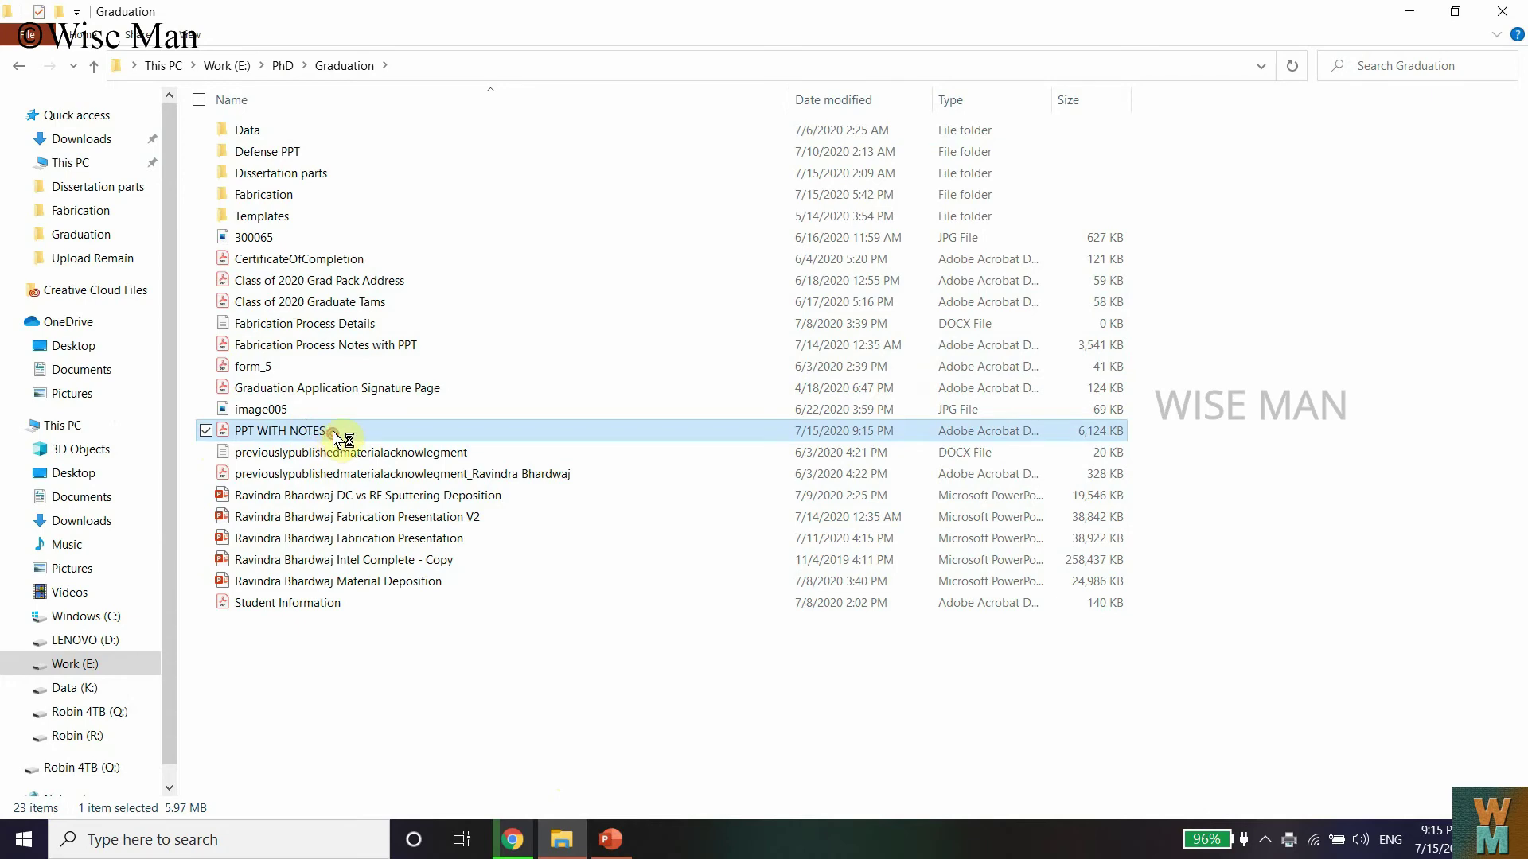
double_click(333, 436)
scroll(862, 619, "down", 10)
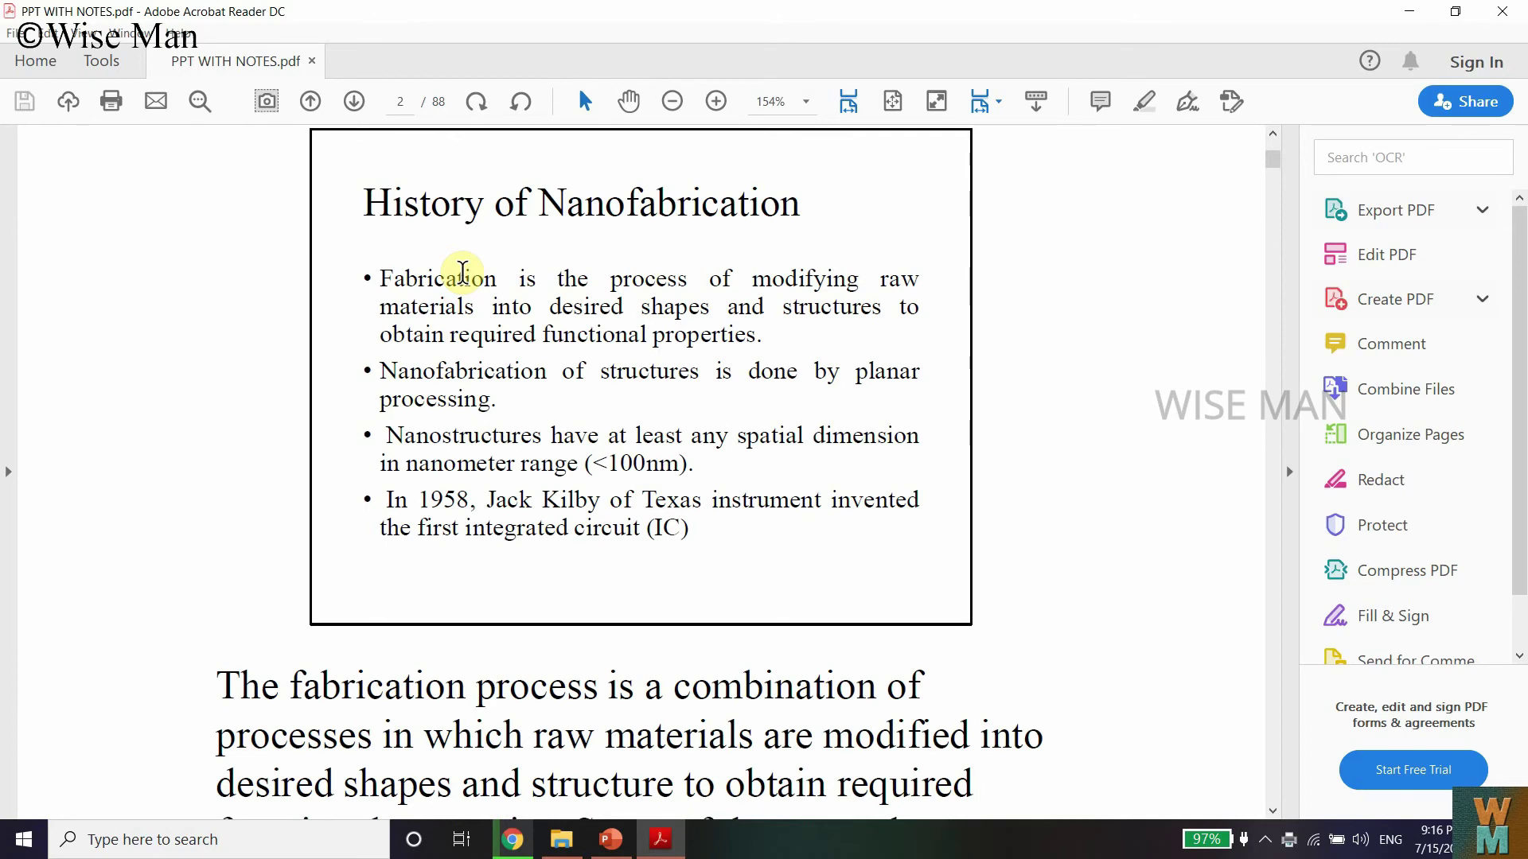
scroll(557, 549, "down", 10)
scroll(561, 553, "down", 15)
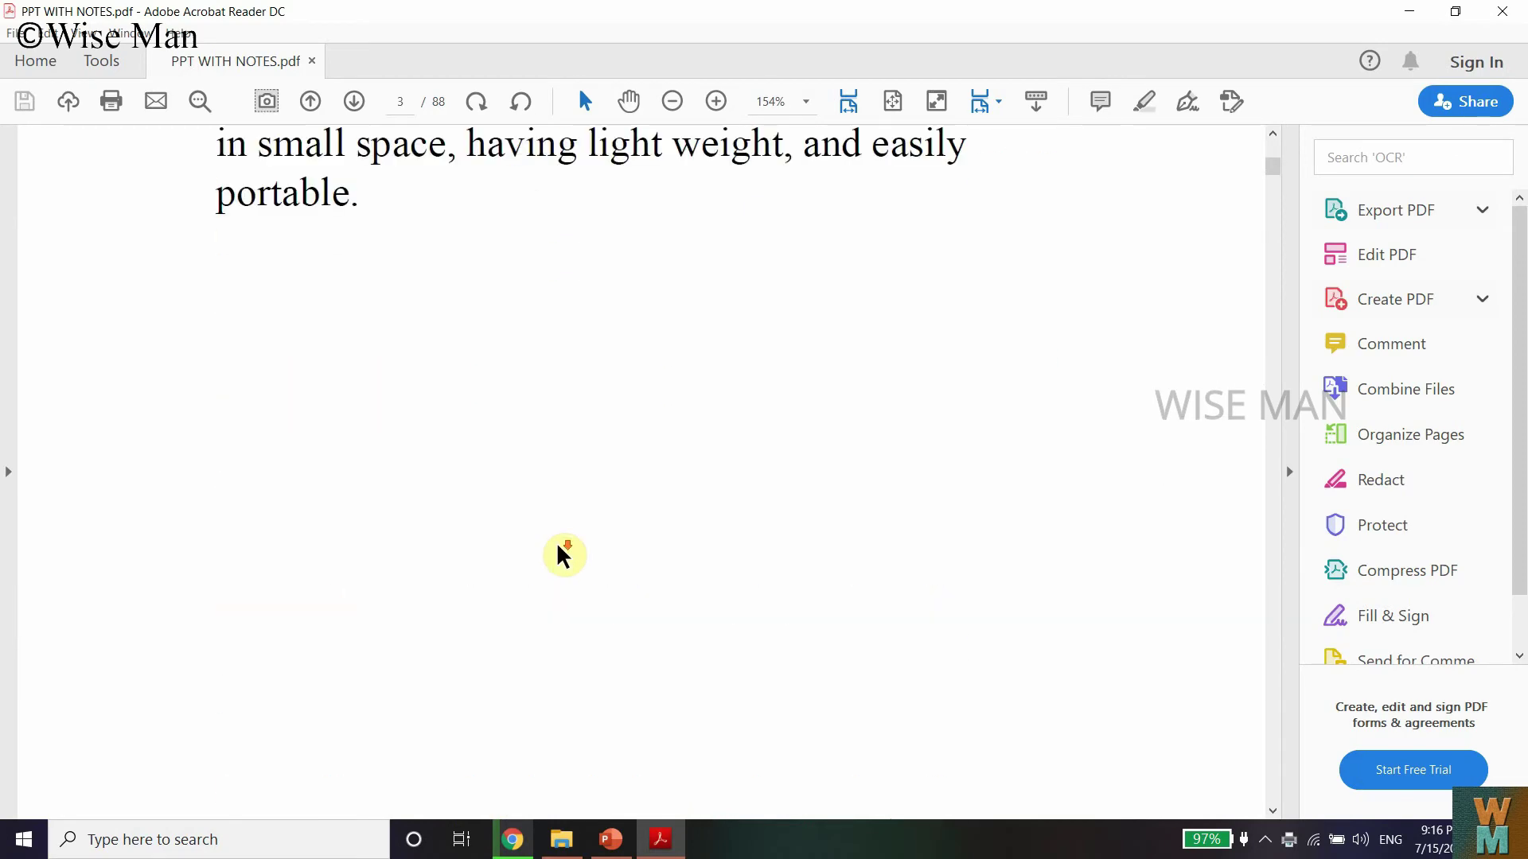
scroll(557, 545, "down", 15)
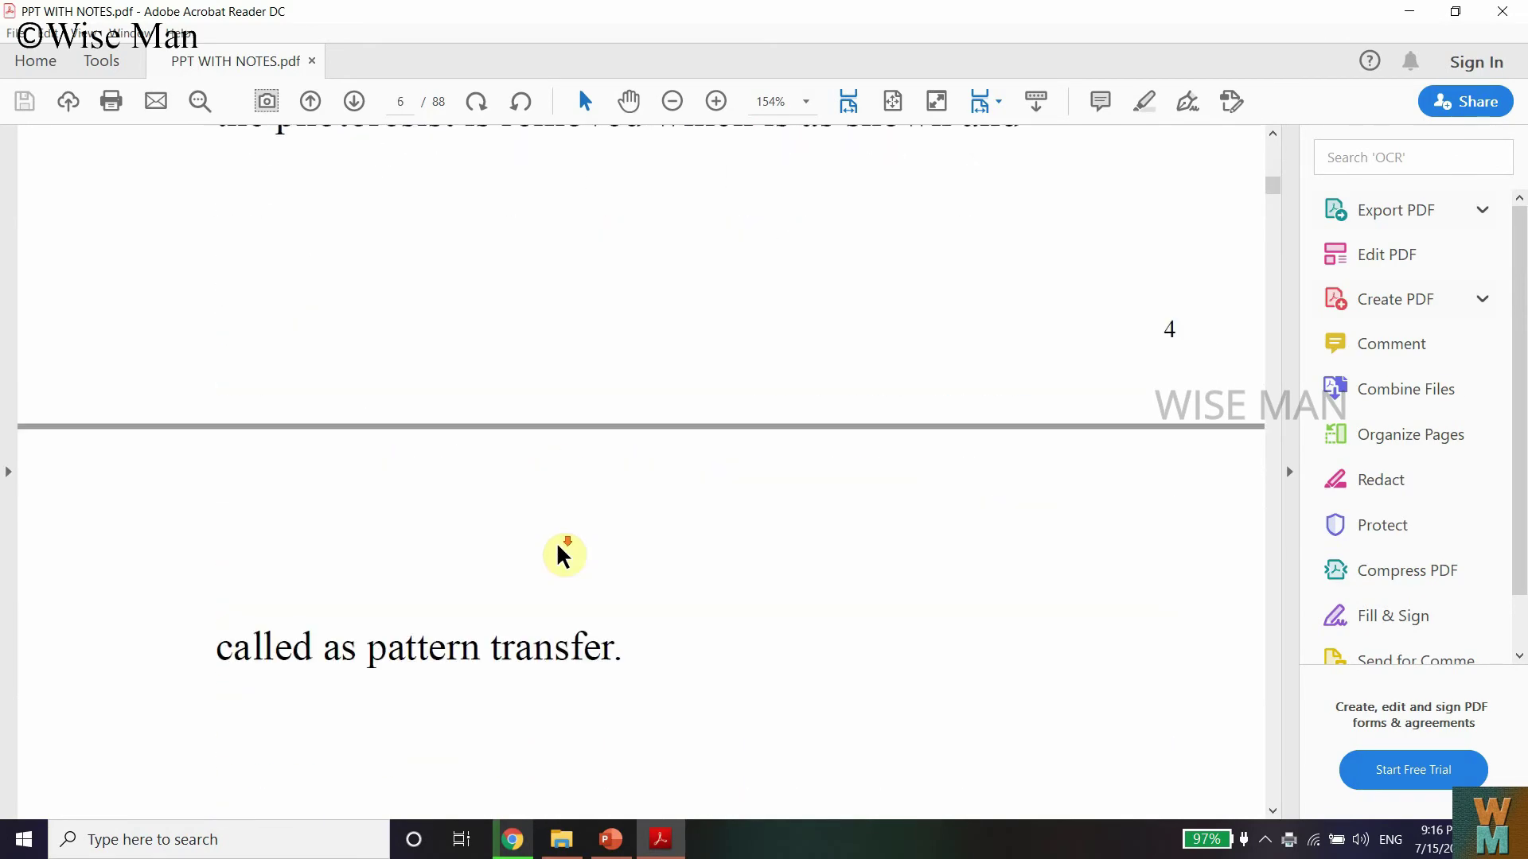
scroll(557, 545, "down", 15)
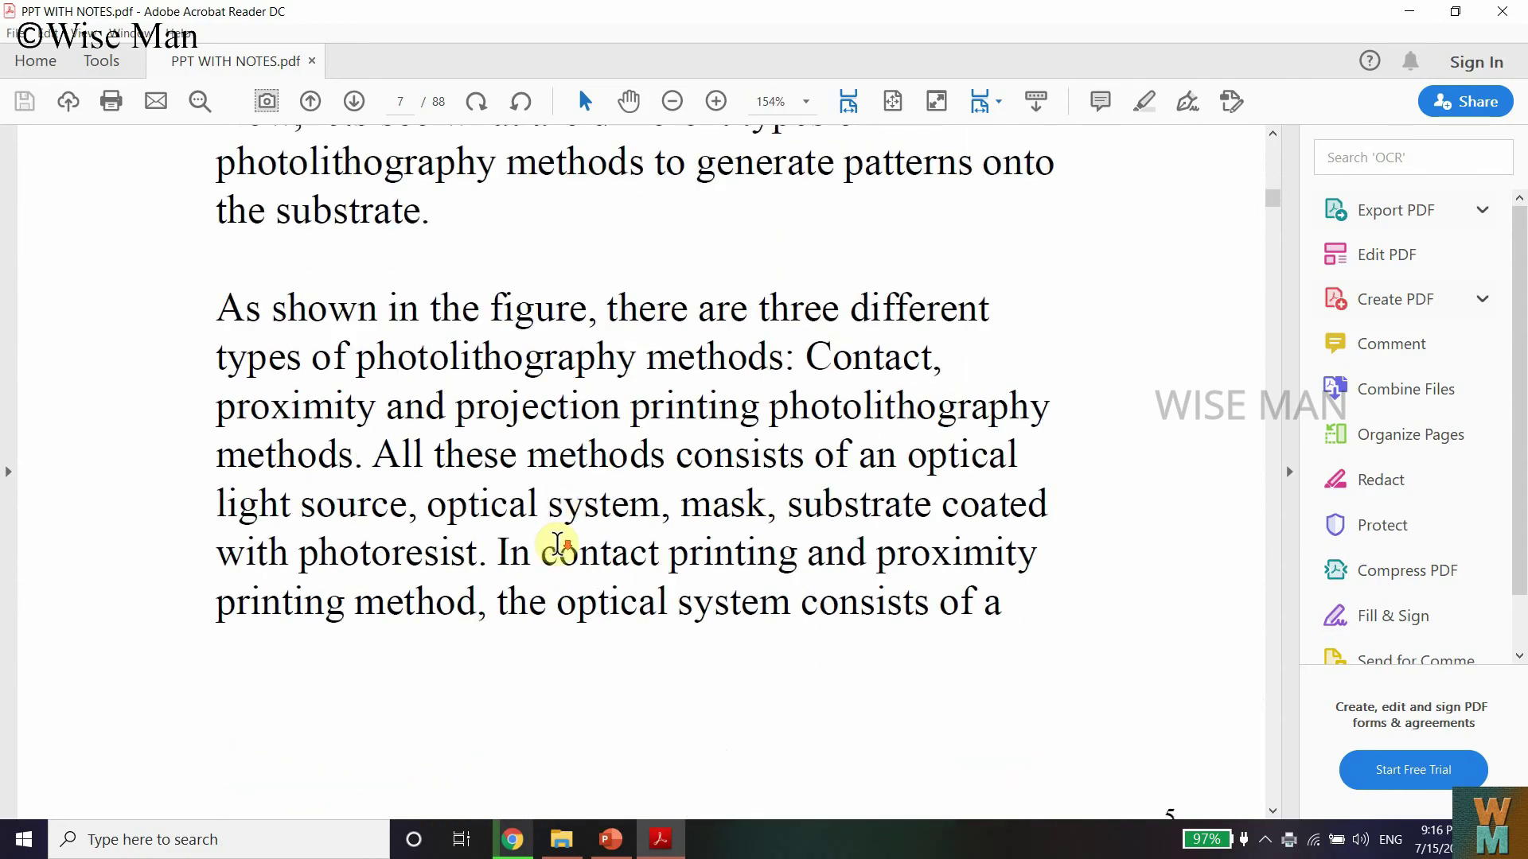
scroll(557, 545, "down", 15)
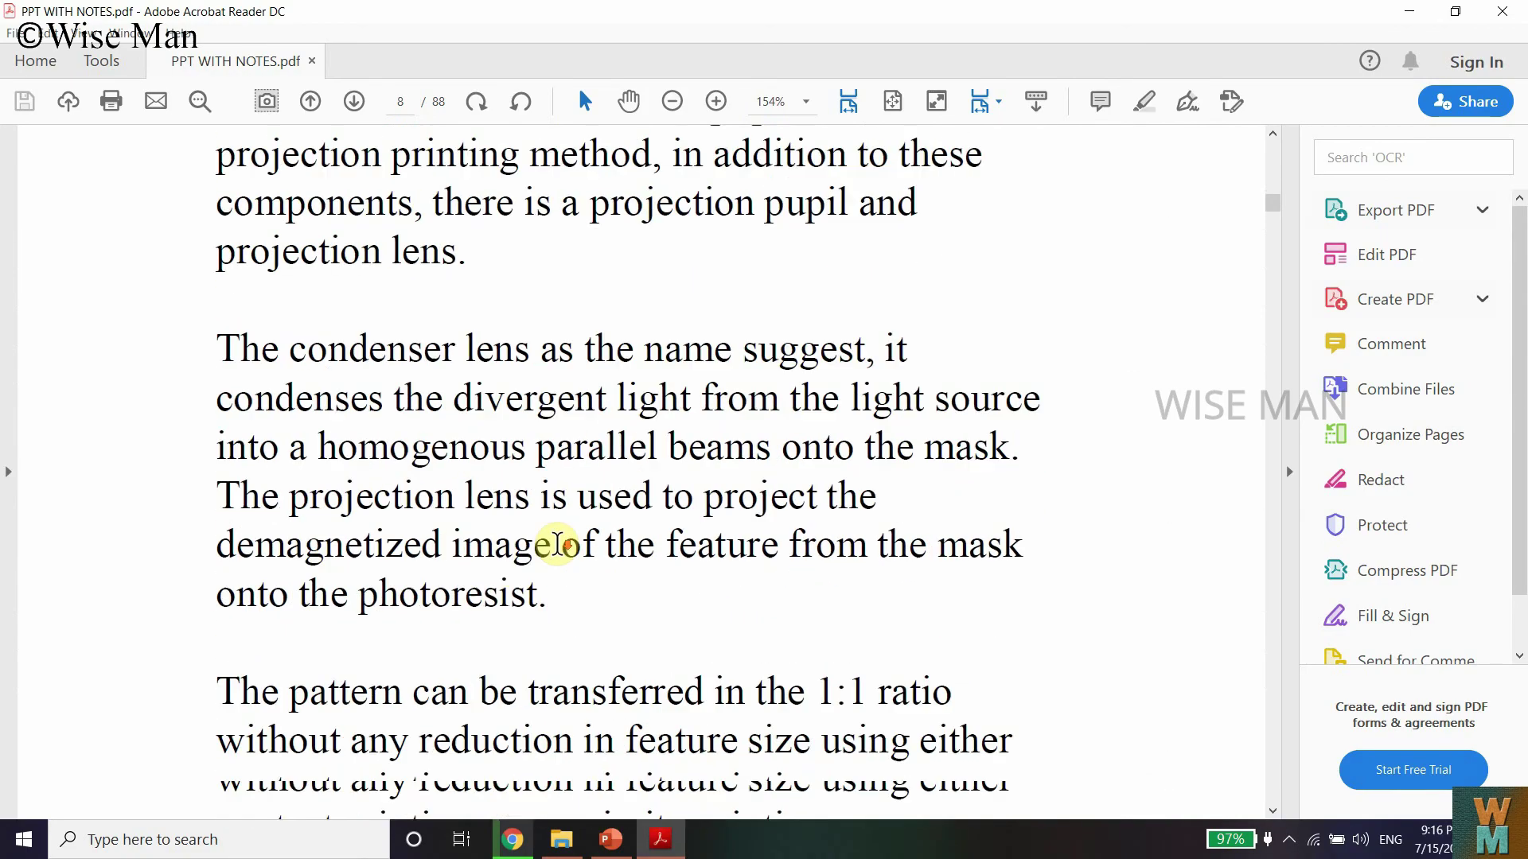
scroll(557, 545, "down", 8)
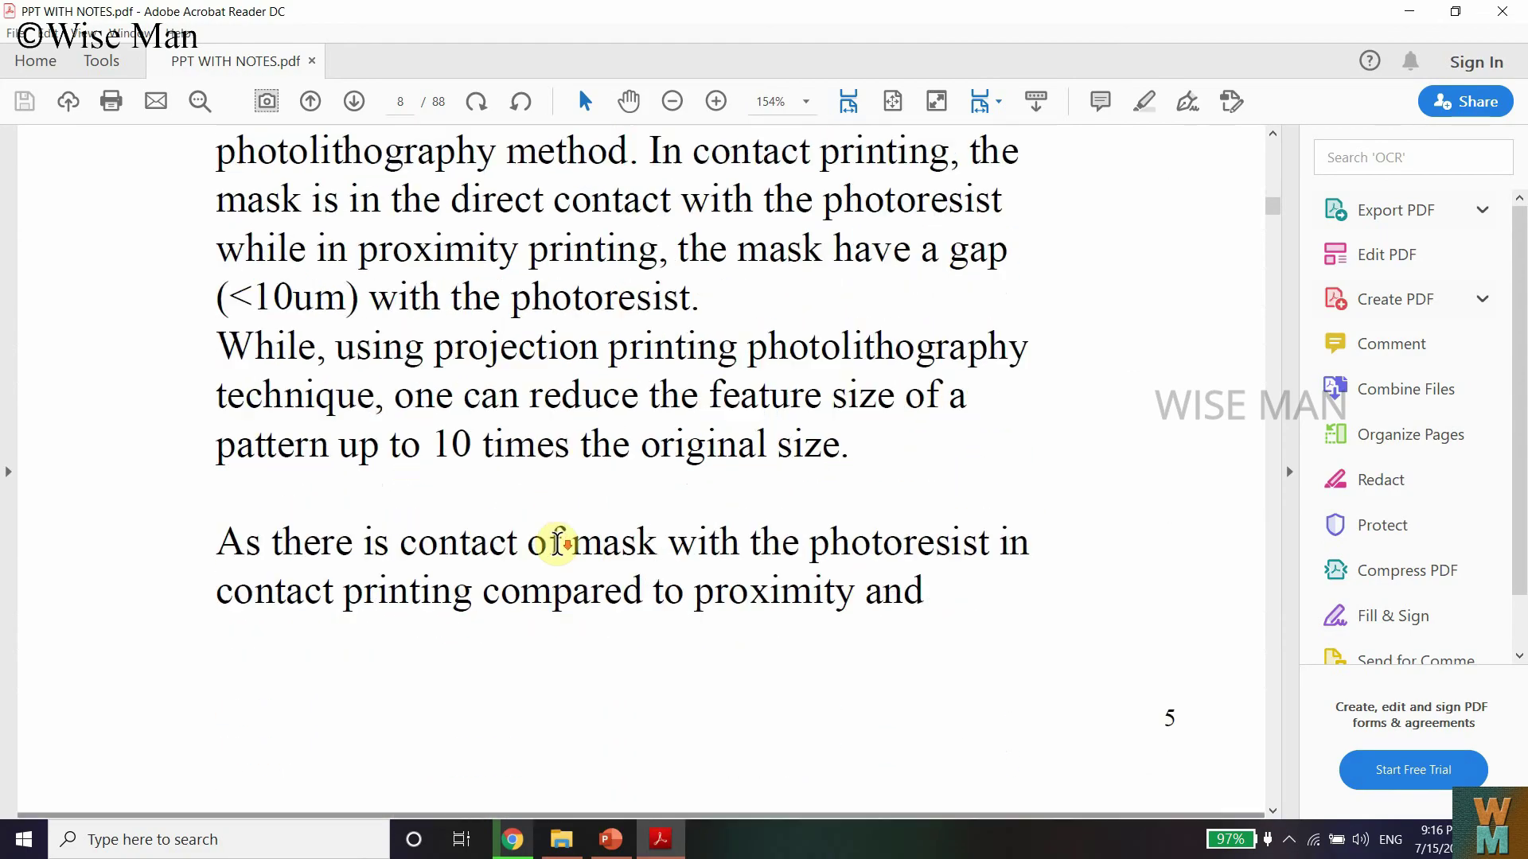
scroll(557, 545, "down", 2)
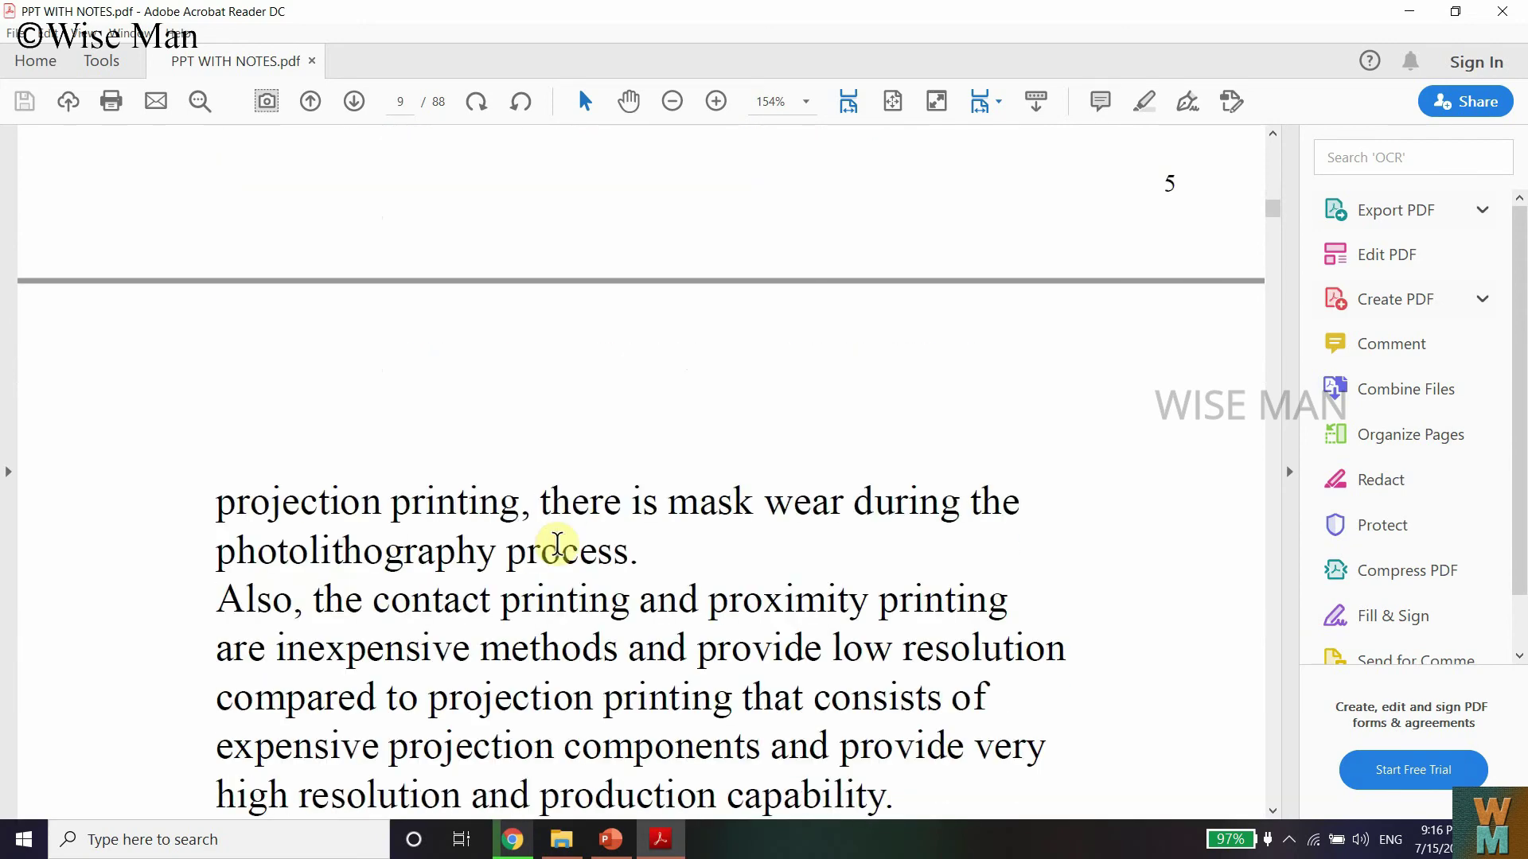
scroll(557, 544, "down", 10)
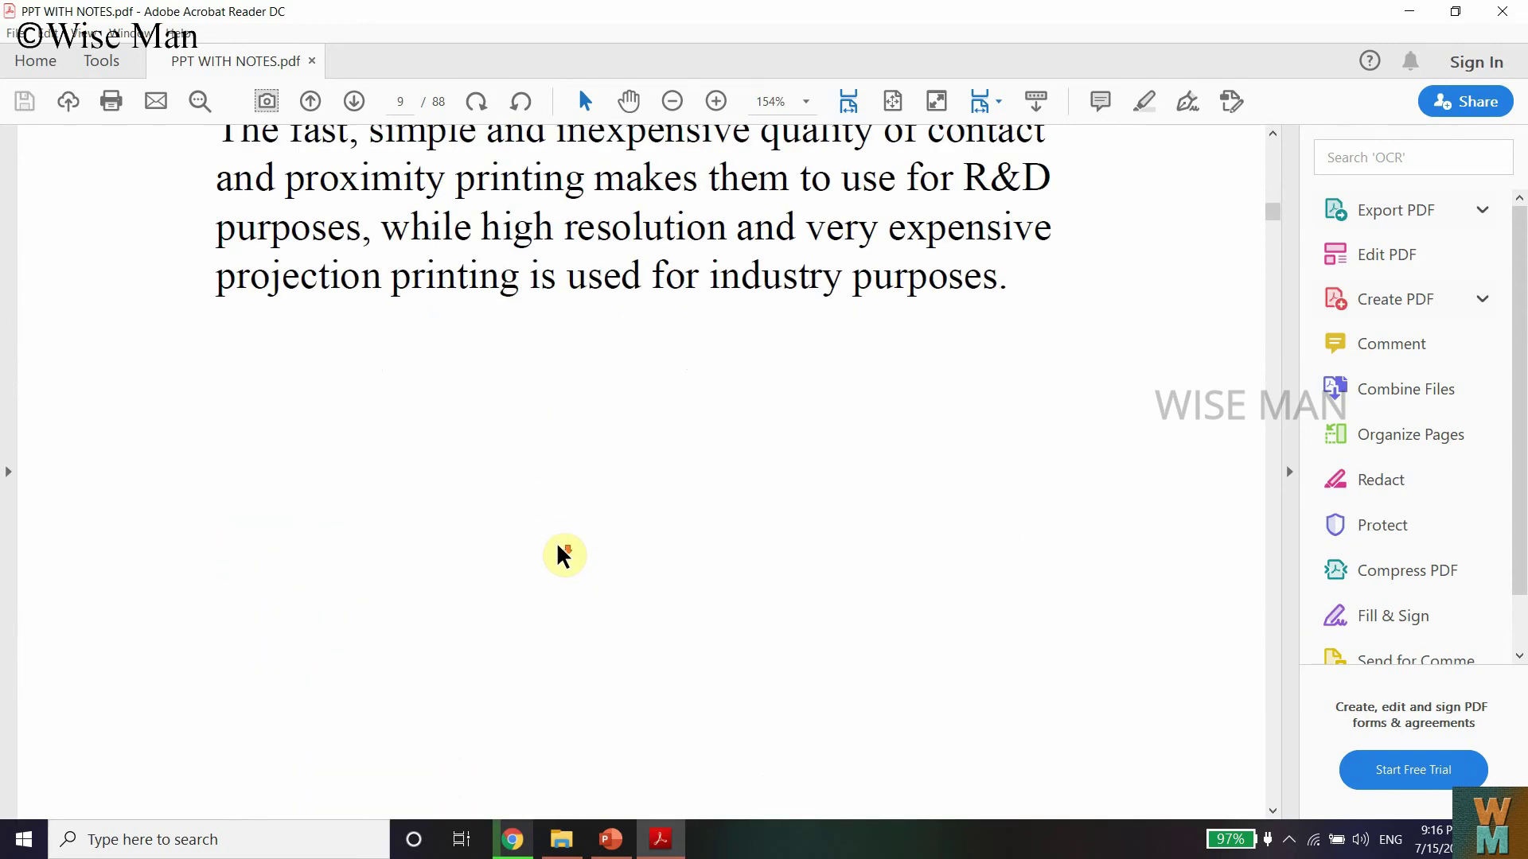